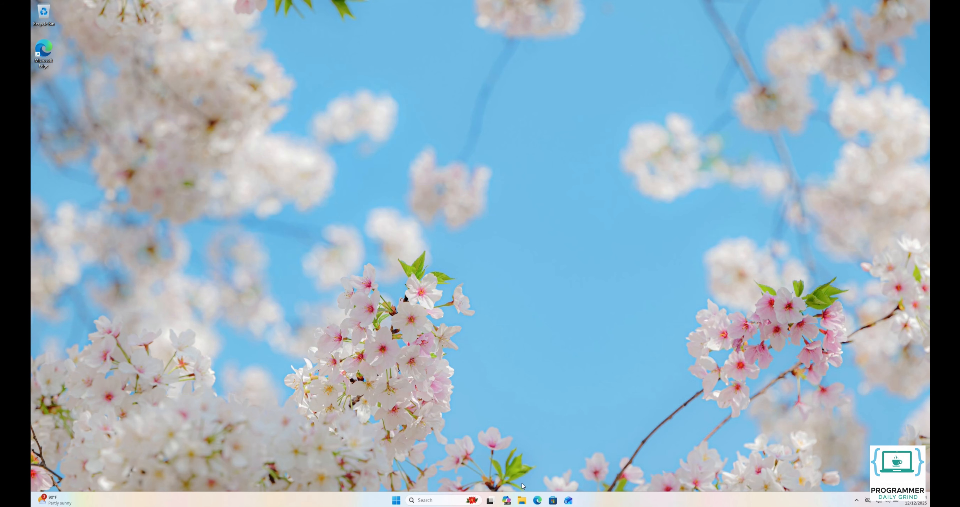
Open the Local Disk (C:) drive from This PC in File Explorer
{"action": "left_click", "coordinate": [522, 501]}
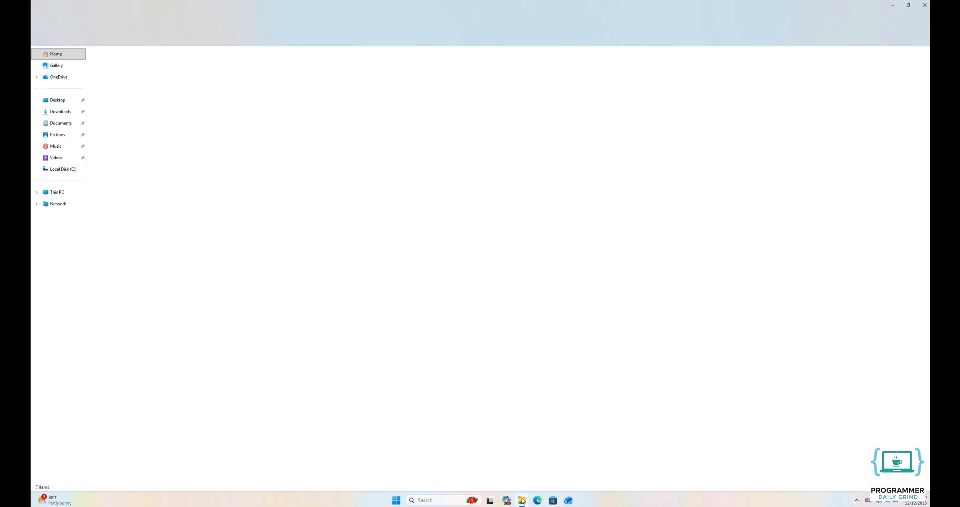
{"action": "left_click", "coordinate": [56, 197]}
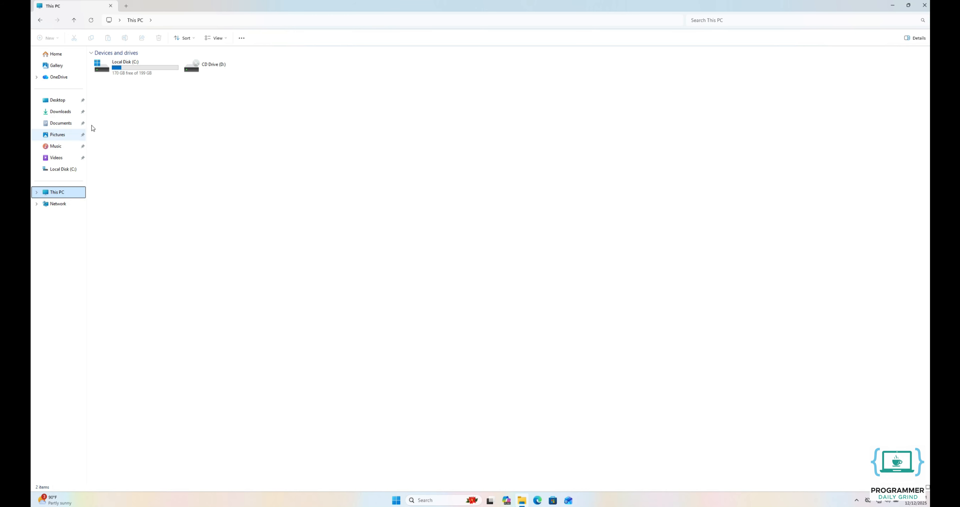
{"action": "left_click", "coordinate": [133, 70]}
{"action": "double_click", "coordinate": [133, 70]}
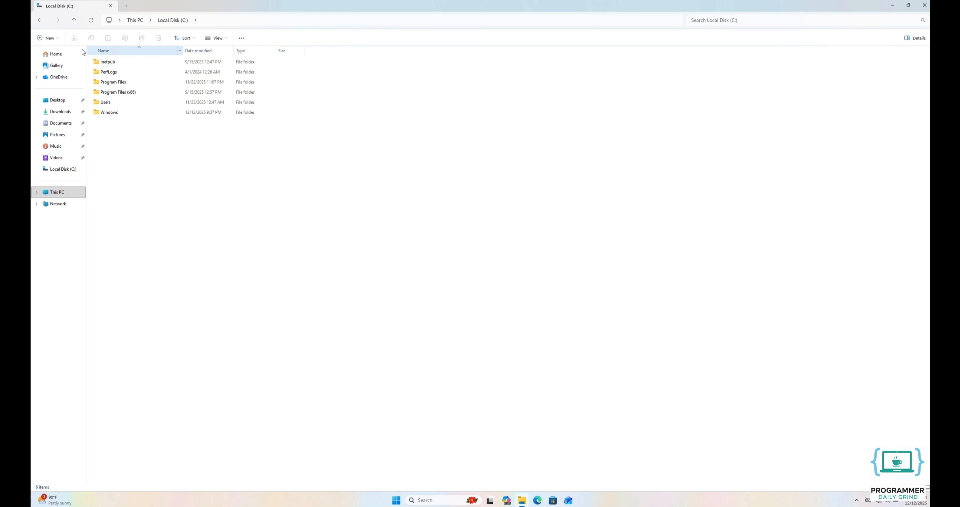
Create a new folder named 'Shared Files' on the C: drive
{"action": "left_click", "coordinate": [51, 38]}
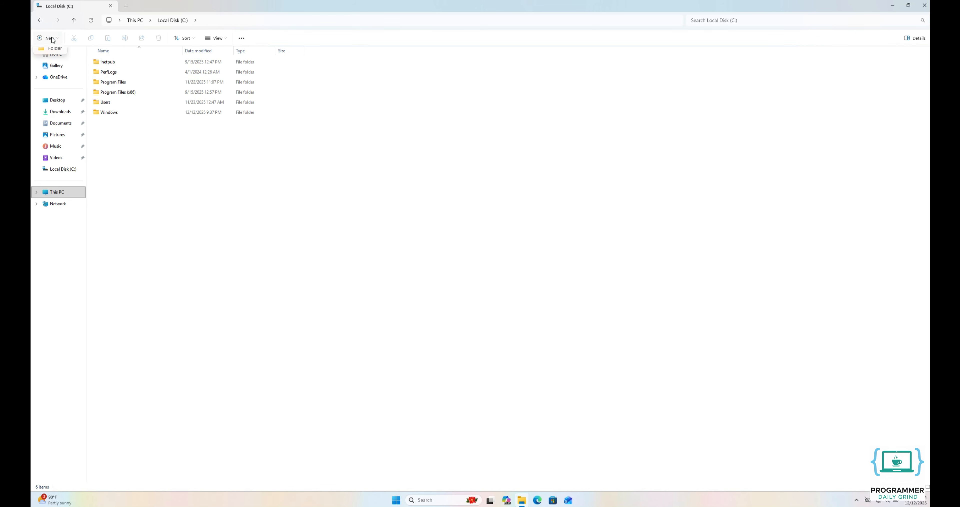
{"action": "left_click", "coordinate": [51, 55]}
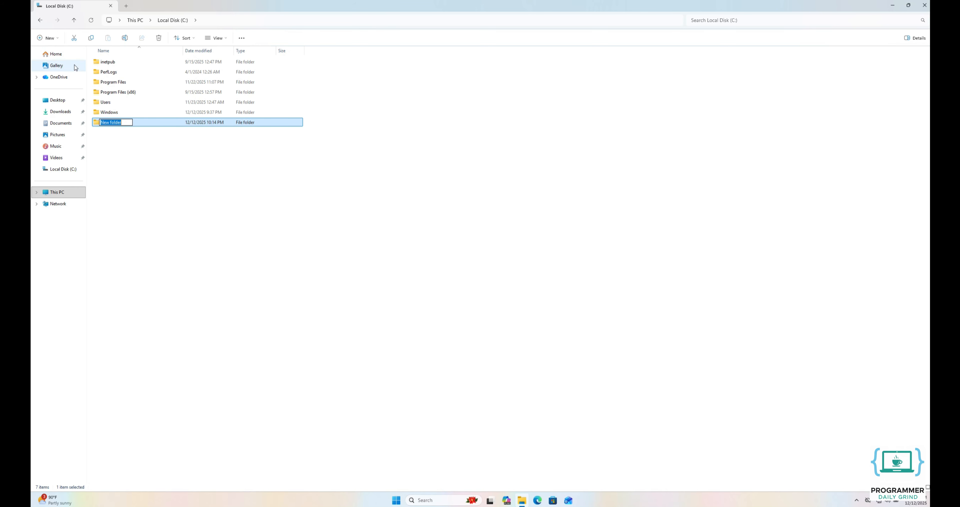
{"action": "type", "text": "Shared Files"}
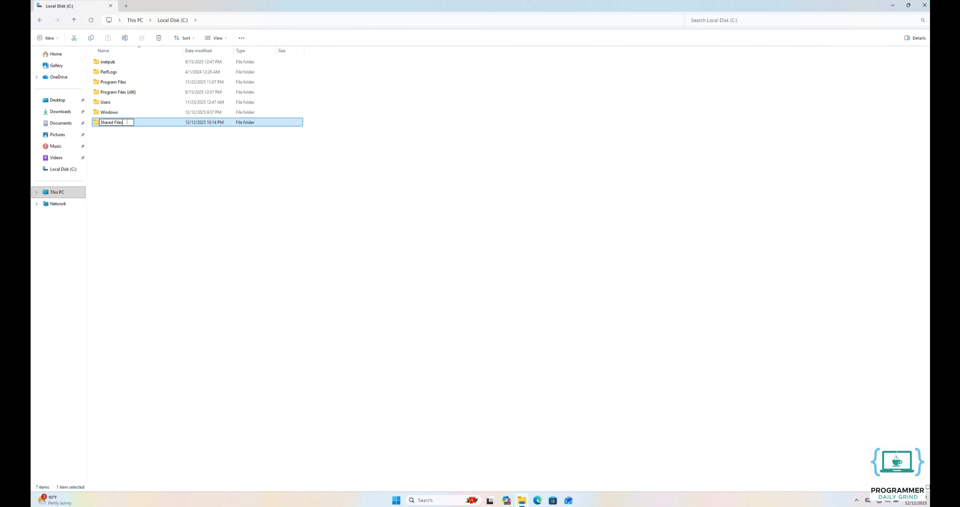
{"action": "key", "text": "Return"}
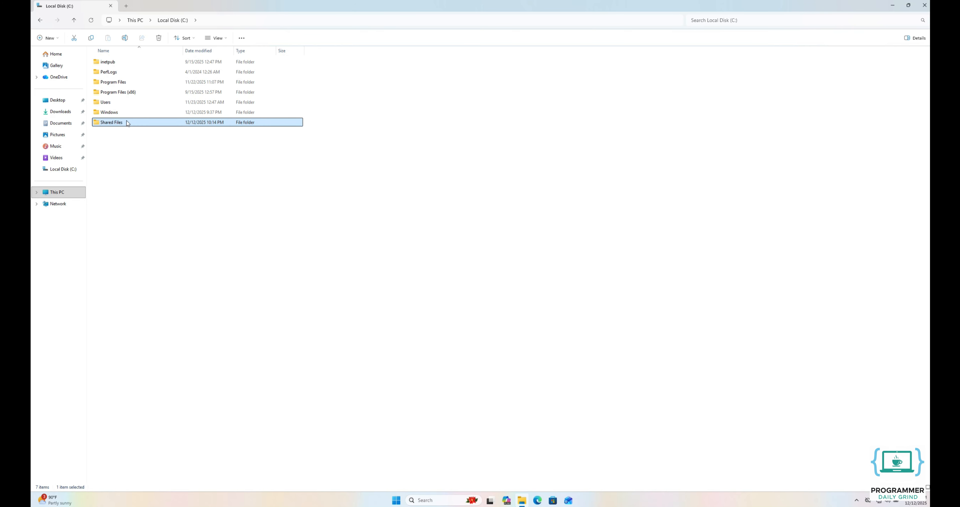
Open the Shared Files folder's Advanced Sharing and tick Share this folder
{"action": "right_click", "coordinate": [127, 123]}
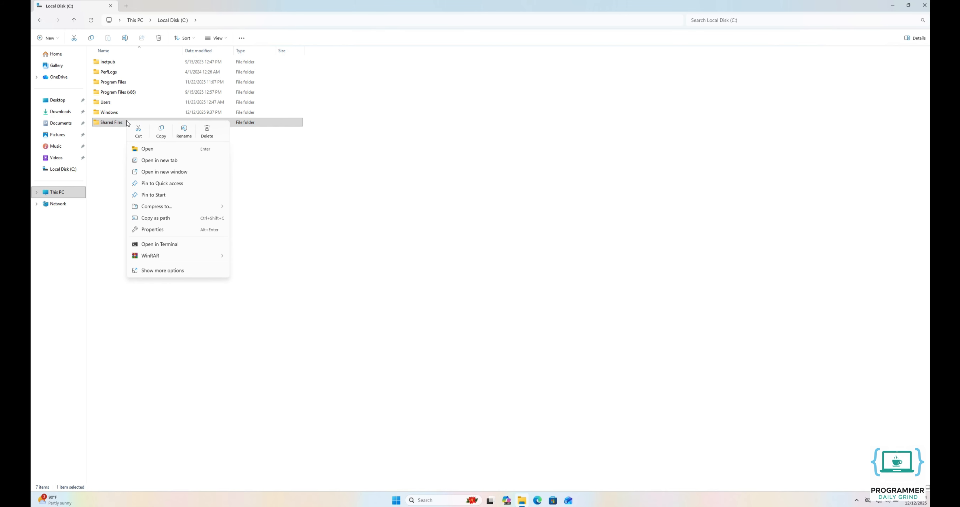
{"action": "left_click", "coordinate": [160, 229]}
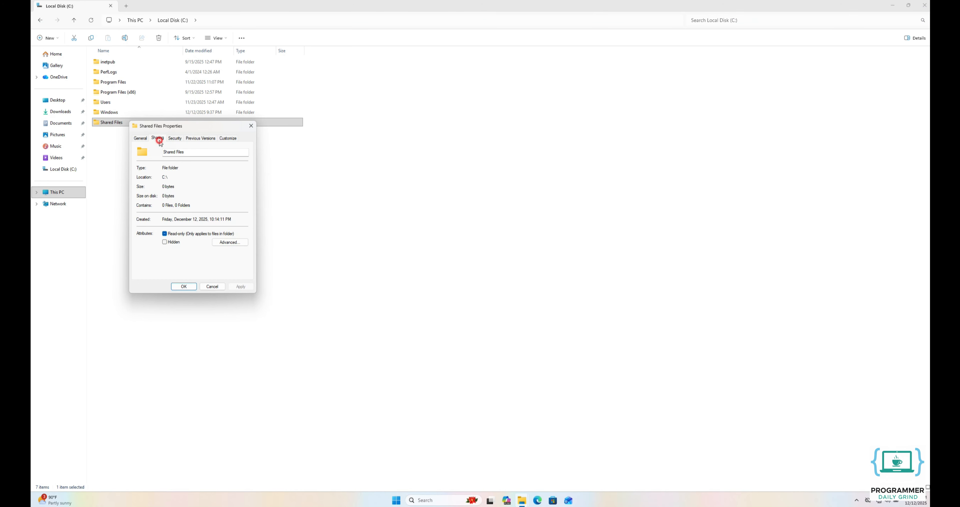
{"action": "left_click", "coordinate": [160, 140]}
{"action": "left_click", "coordinate": [154, 224]}
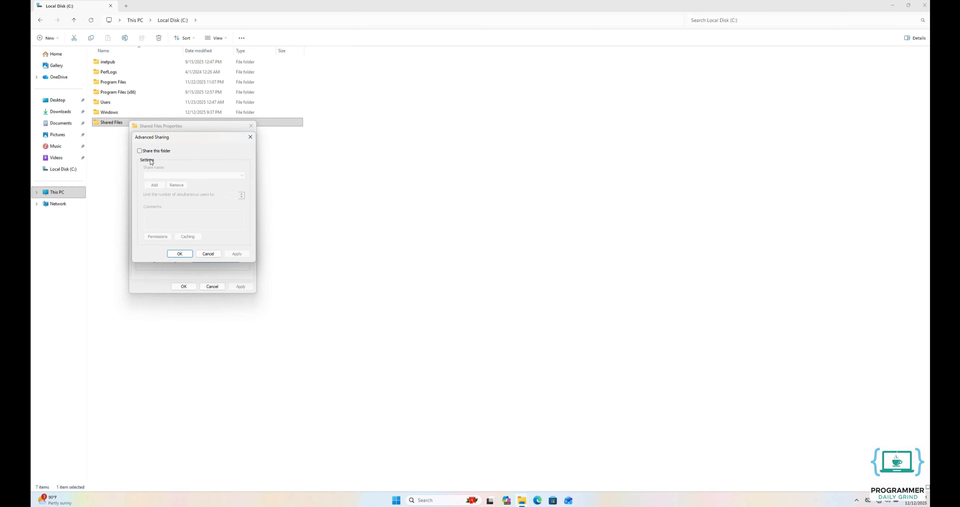
{"action": "left_click", "coordinate": [154, 152]}
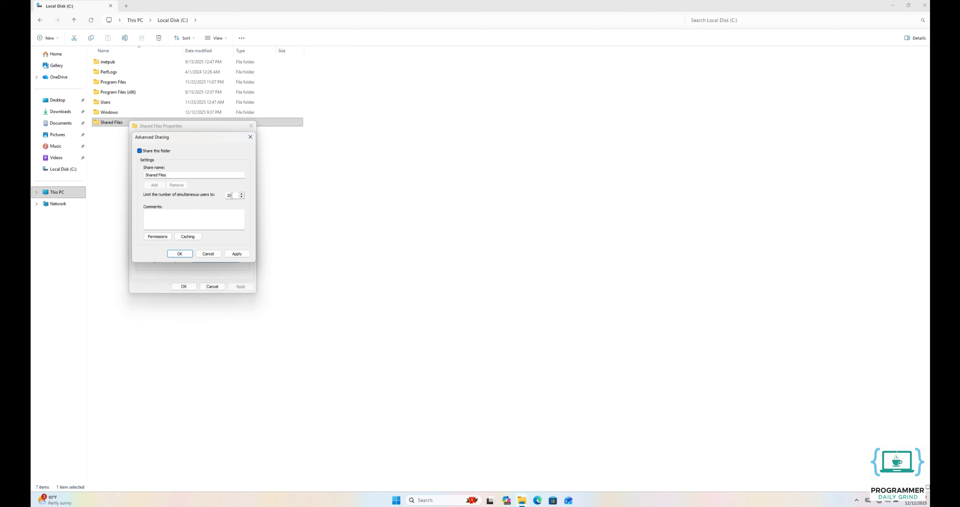
Add the Everyone group to the Shared Files share permissions
{"action": "left_click", "coordinate": [162, 236]}
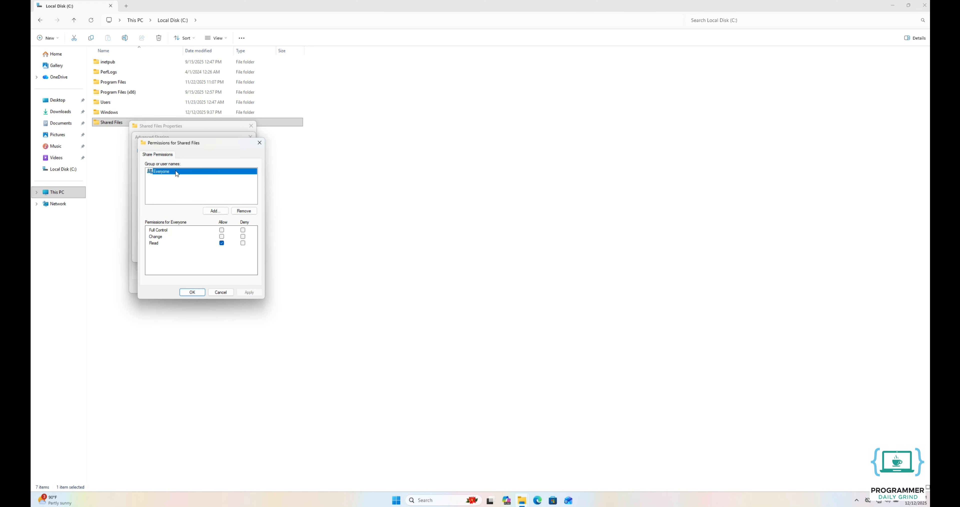
{"action": "left_click", "coordinate": [215, 210]}
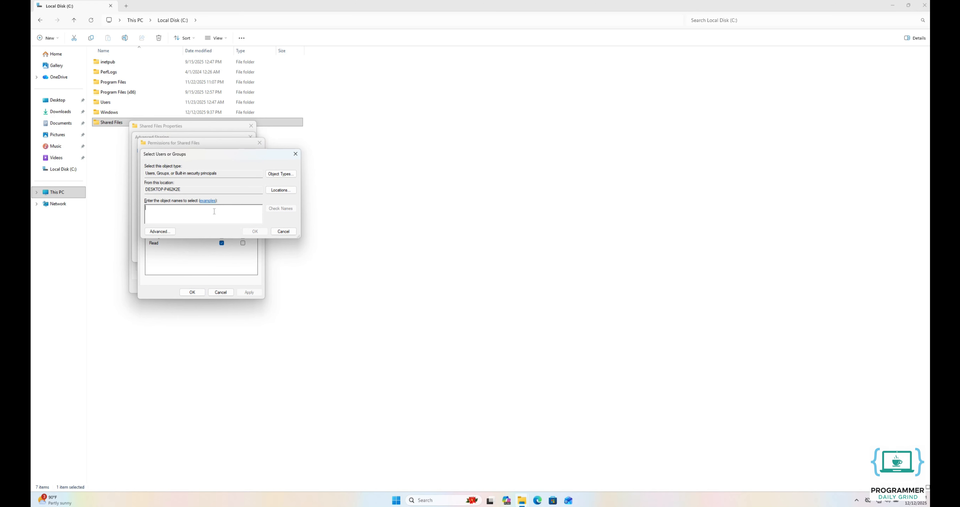
{"action": "type", "text": "veryone"}
{"action": "left_click", "coordinate": [278, 208]}
{"action": "left_click", "coordinate": [255, 232]}
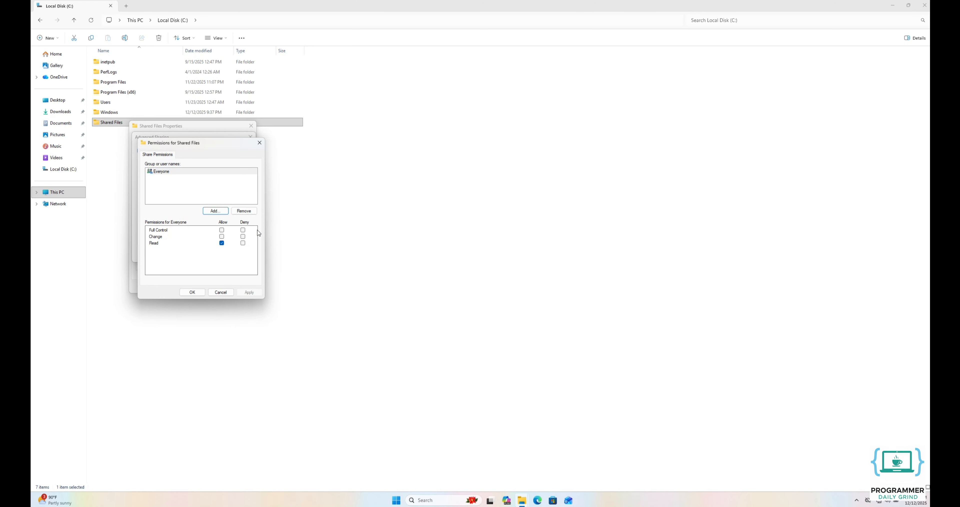
Allow Everyone Change access alongside Read, and apply the share permissions
{"action": "left_click", "coordinate": [157, 171]}
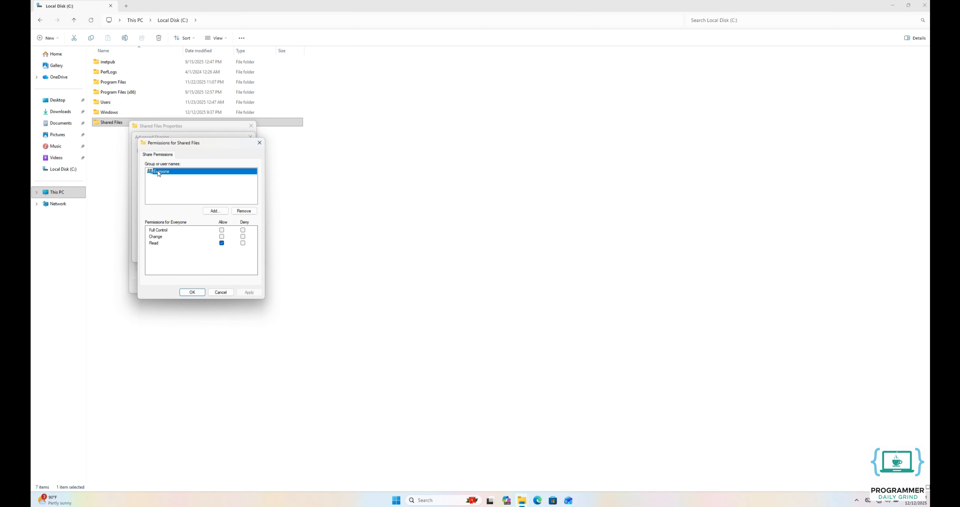
{"action": "left_click", "coordinate": [221, 236]}
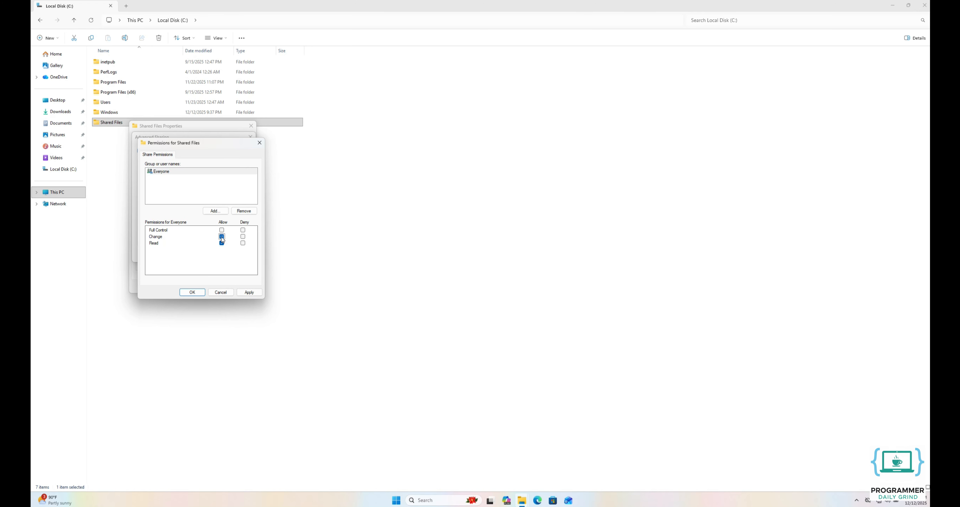
{"action": "left_click", "coordinate": [248, 292]}
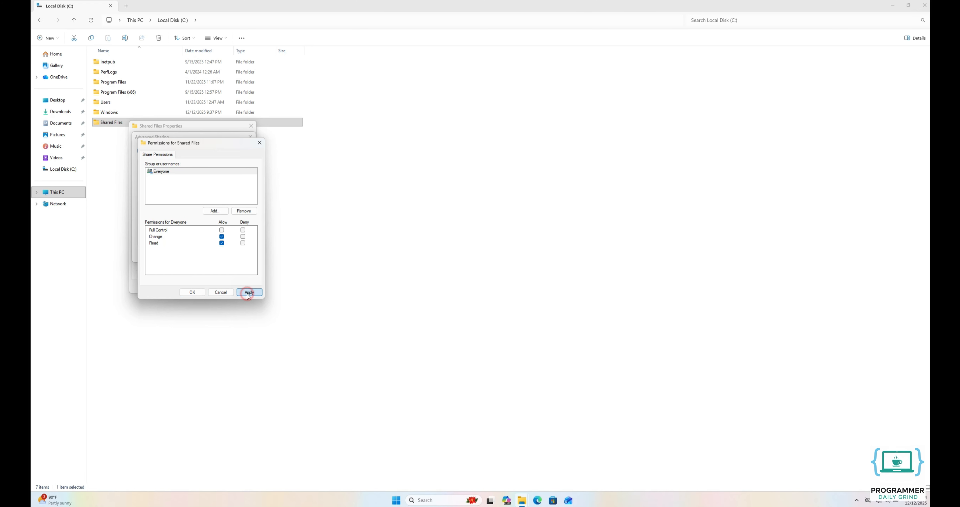
{"action": "left_click", "coordinate": [191, 293]}
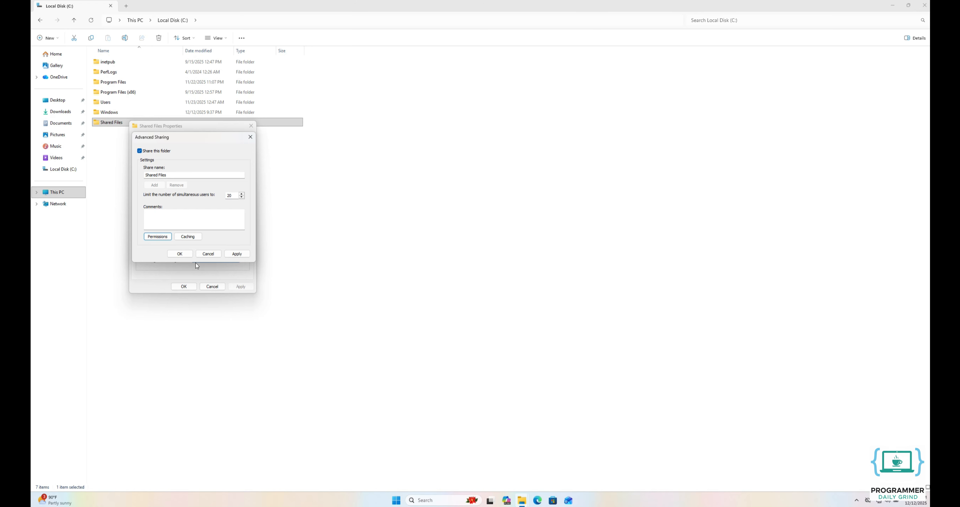
Keep the default offline caching setting and apply the Advanced Sharing changes
{"action": "left_click", "coordinate": [192, 238]}
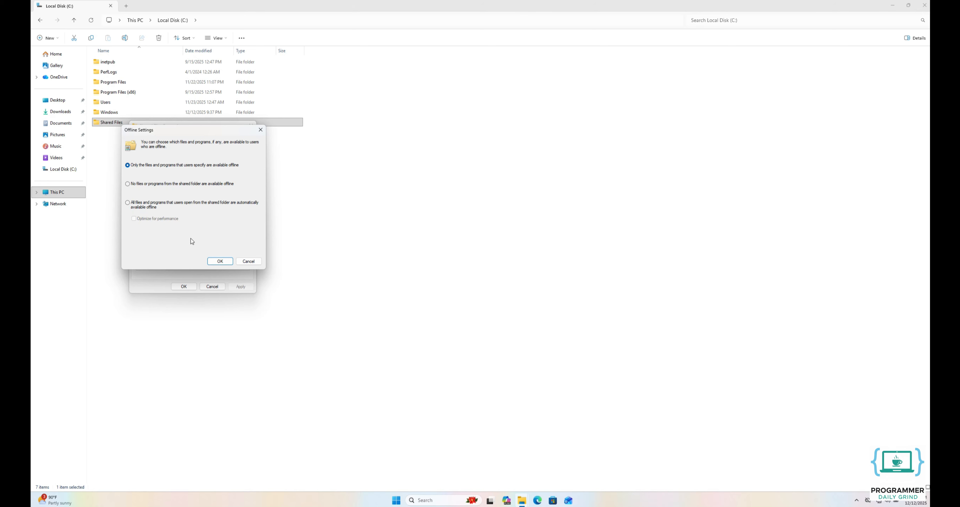
{"action": "left_click", "coordinate": [219, 260]}
{"action": "left_click", "coordinate": [241, 254]}
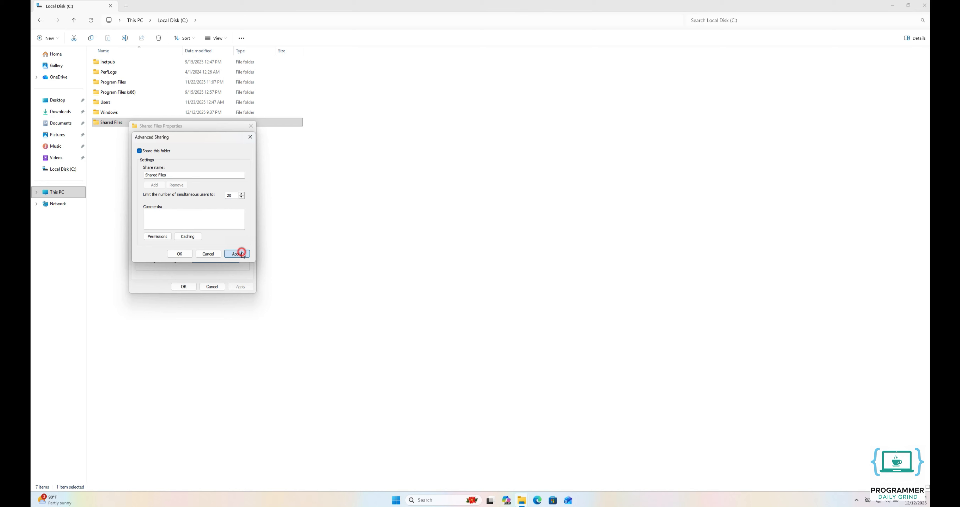
{"action": "left_click", "coordinate": [180, 254]}
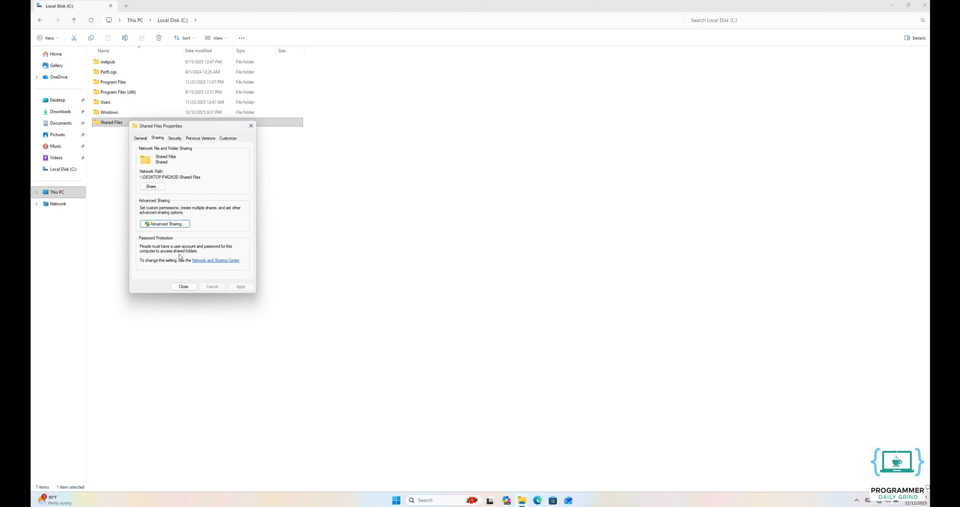
Open the Security settings of Shared Files and start editing its permissions
{"action": "left_click", "coordinate": [175, 139]}
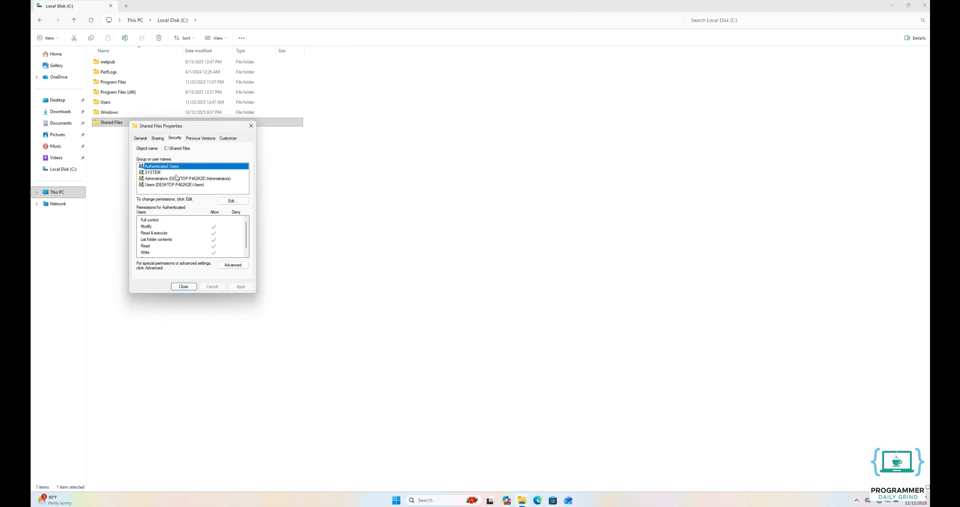
{"action": "left_click", "coordinate": [231, 201]}
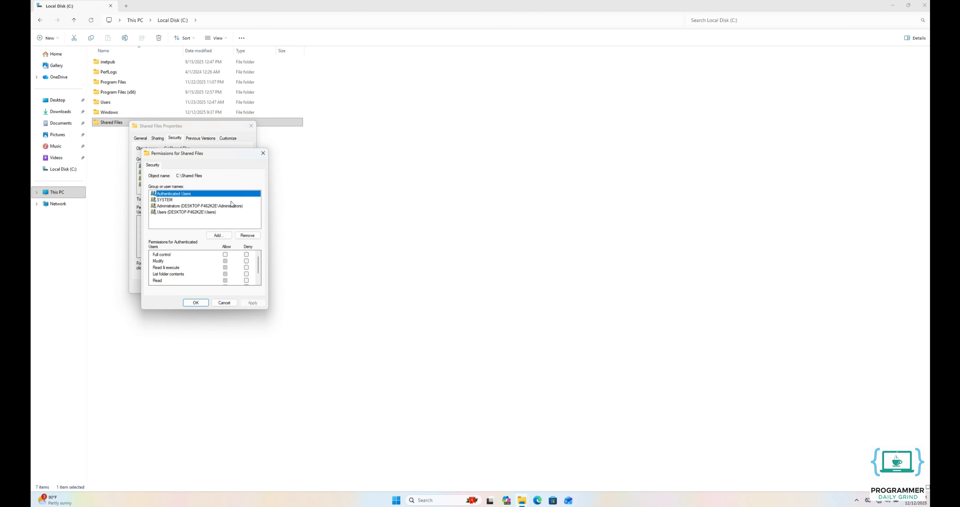
Add the Everyone group to the Shared Files security permissions
{"action": "left_click", "coordinate": [228, 234]}
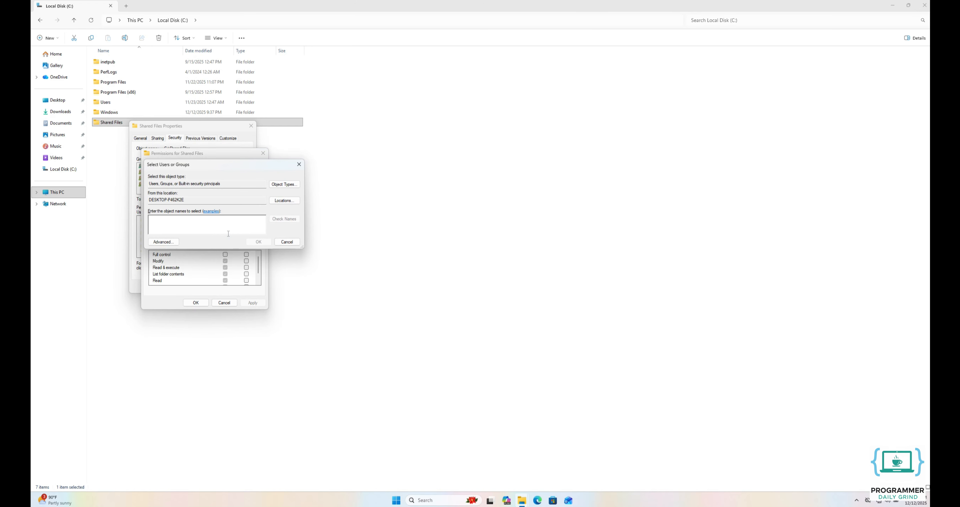
{"action": "type", "text": "eve"}
{"action": "left_click", "coordinate": [281, 220]}
{"action": "left_click", "coordinate": [259, 242]}
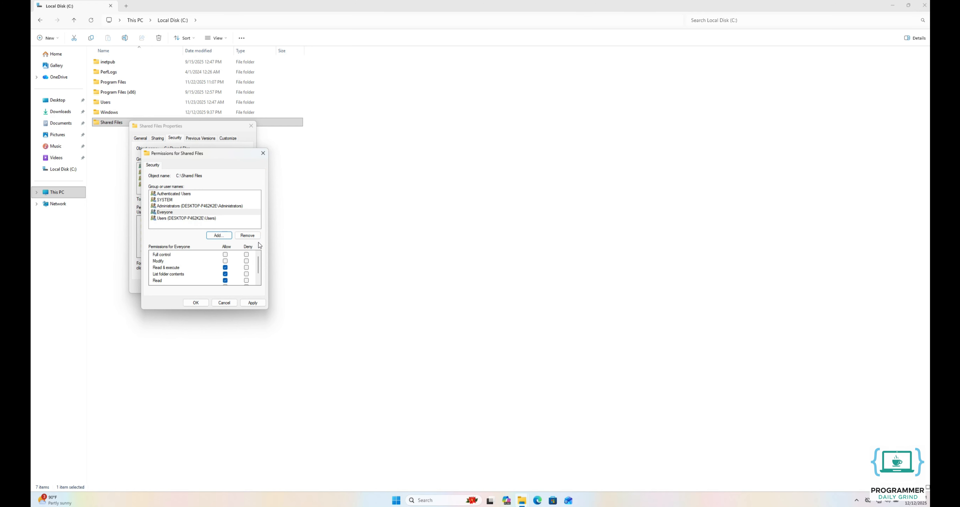
Allow Everyone Modify and Write access on the folder and apply the changes
{"action": "left_click", "coordinate": [179, 214]}
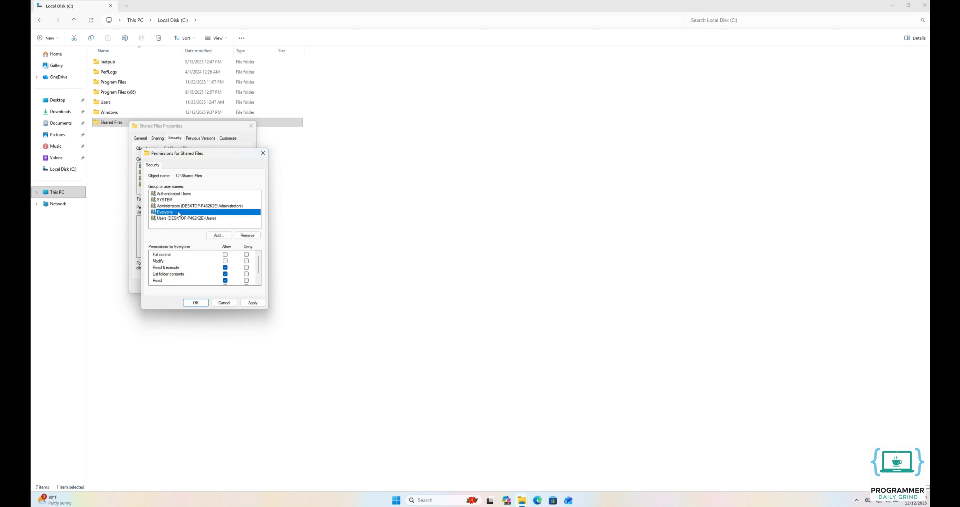
{"action": "left_click", "coordinate": [225, 261]}
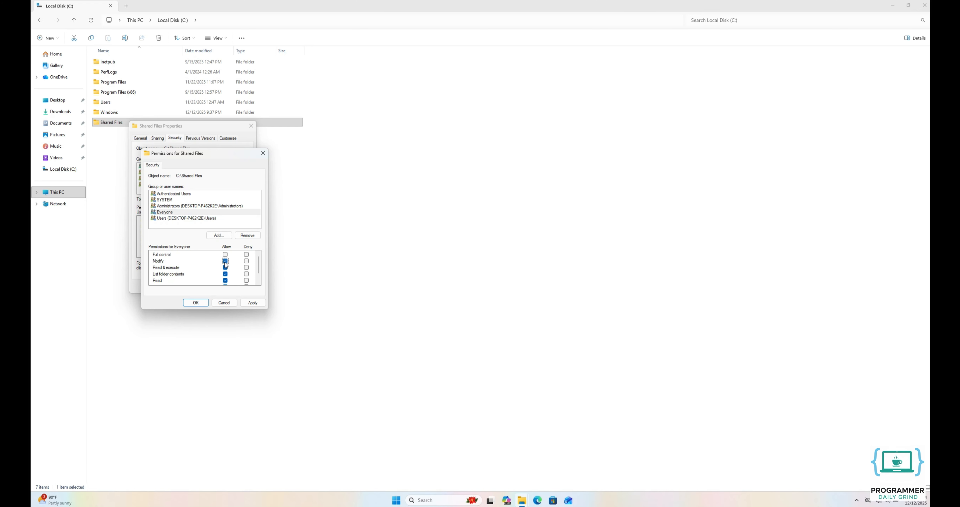
{"action": "left_click", "coordinate": [257, 282]}
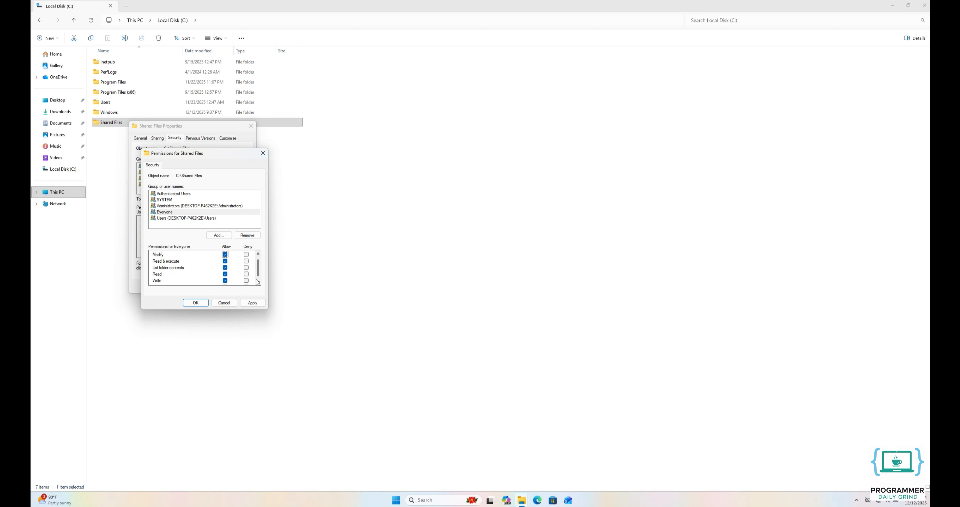
{"action": "left_click", "coordinate": [253, 302]}
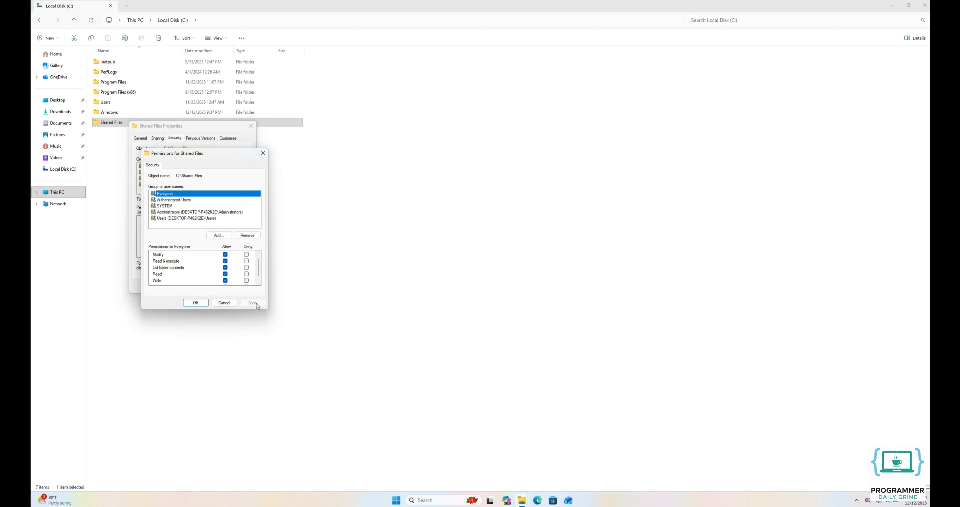
{"action": "left_click", "coordinate": [204, 303]}
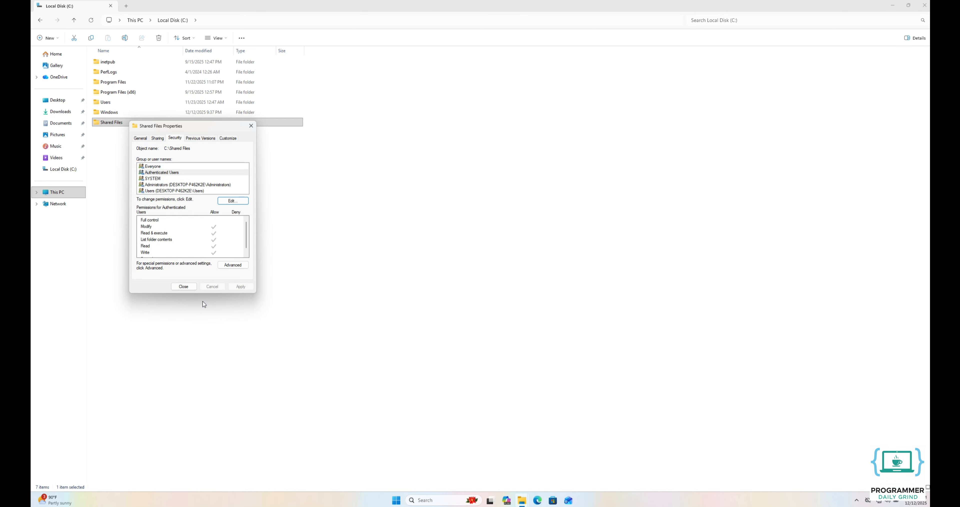
Close the Shared Files properties and launch Windows Settings from search
{"action": "left_click", "coordinate": [184, 286]}
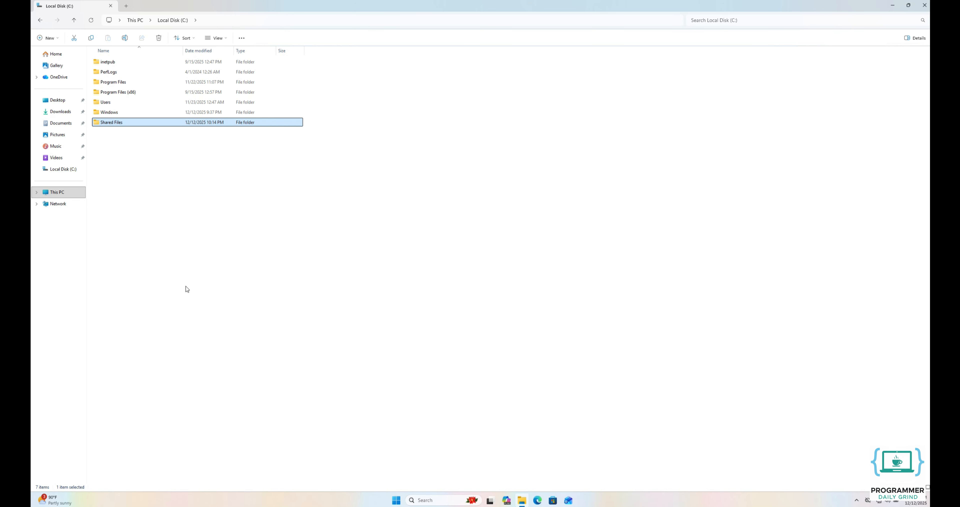
{"action": "left_click", "coordinate": [397, 500]}
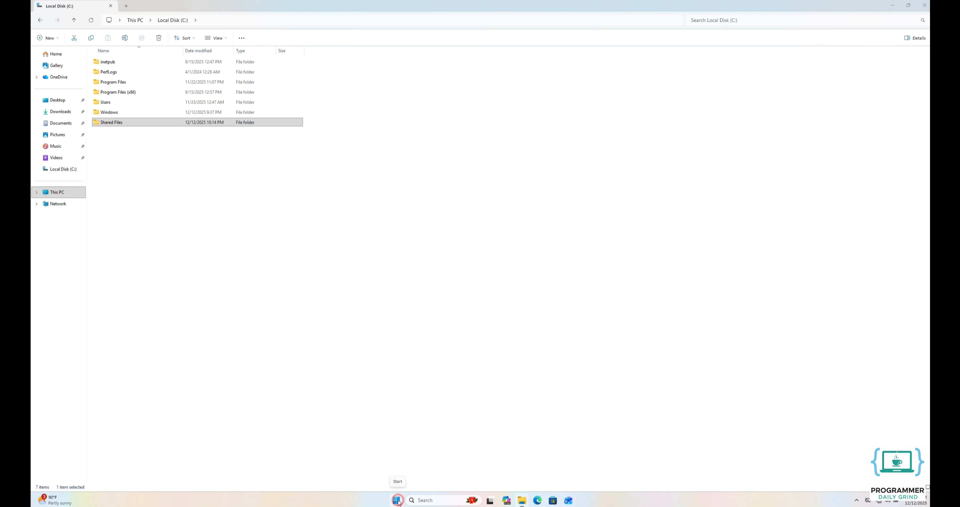
{"action": "type", "text": "settings"}
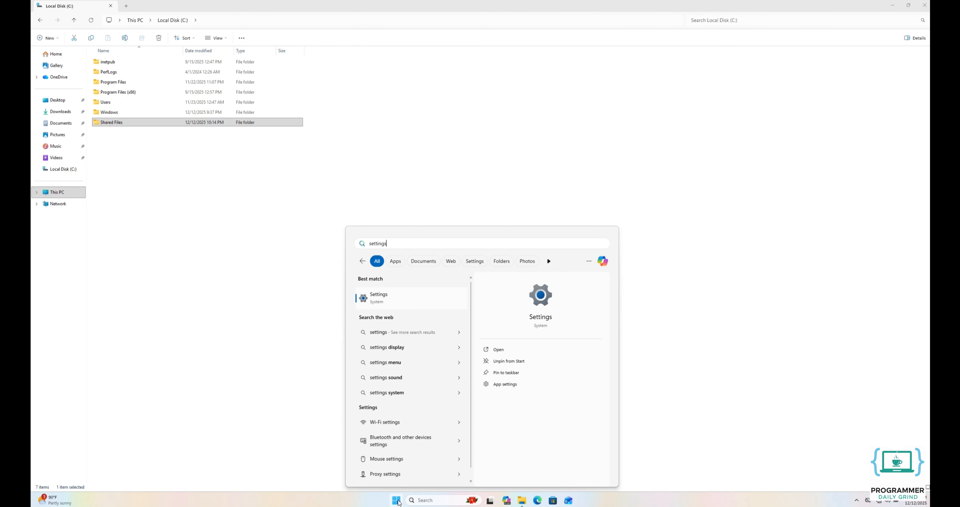
{"action": "key", "text": "Return"}
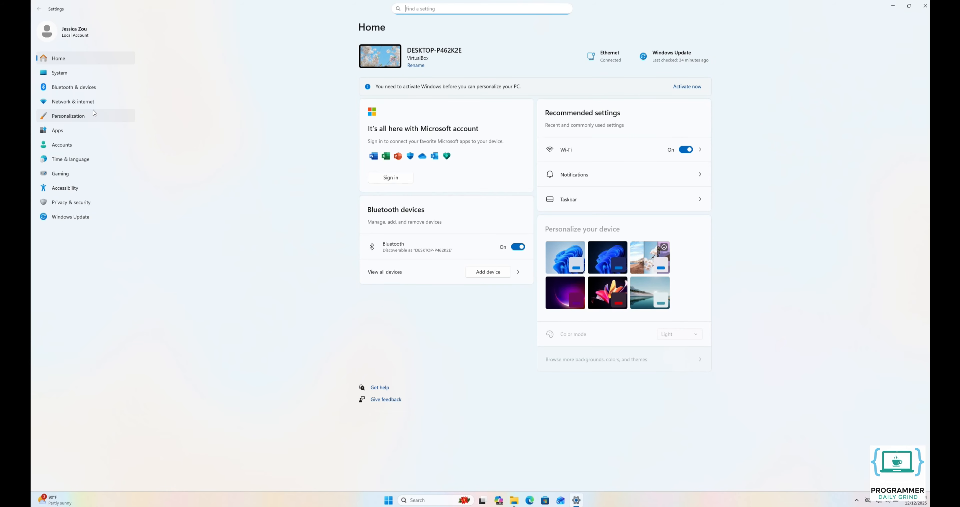
Review the Advanced sharing settings for All networks, then go to Accounts
{"action": "left_click", "coordinate": [63, 103]}
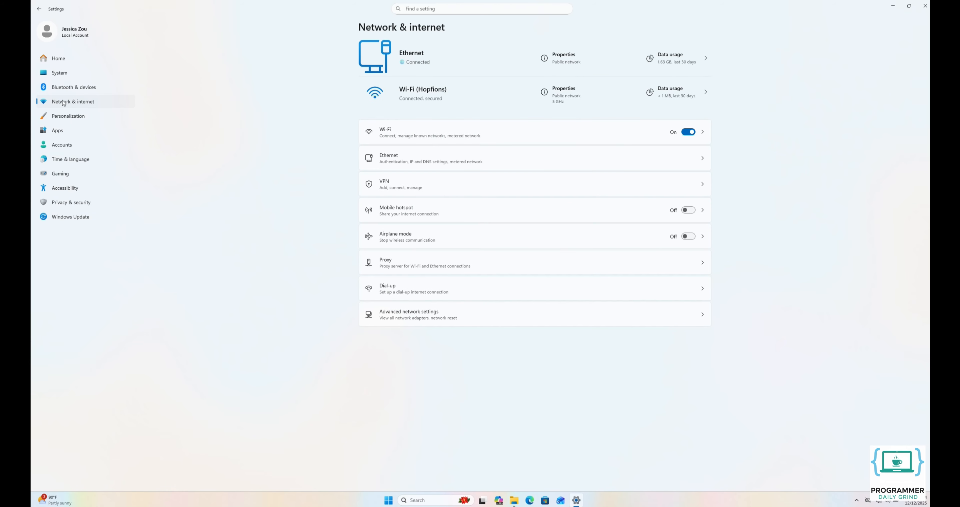
{"action": "left_click", "coordinate": [398, 316]}
{"action": "left_click", "coordinate": [435, 161]}
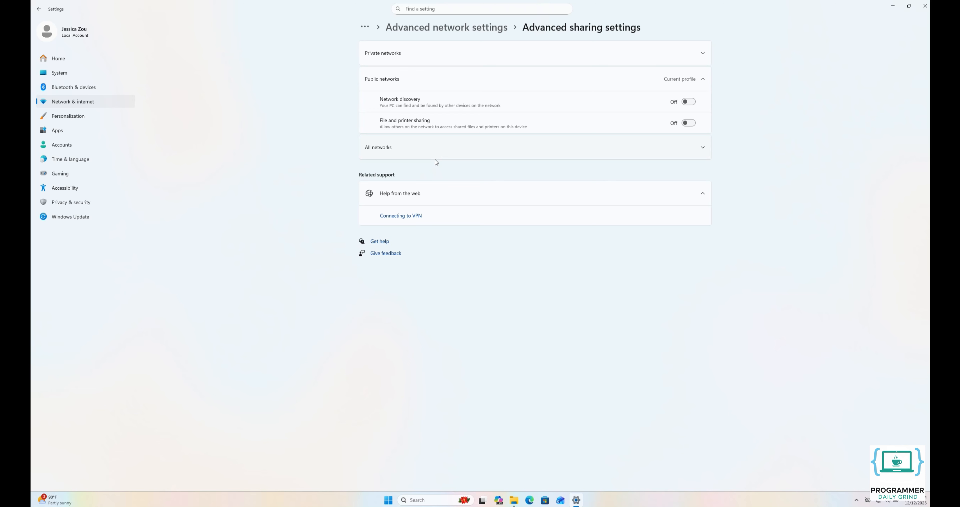
{"action": "left_click", "coordinate": [389, 149]}
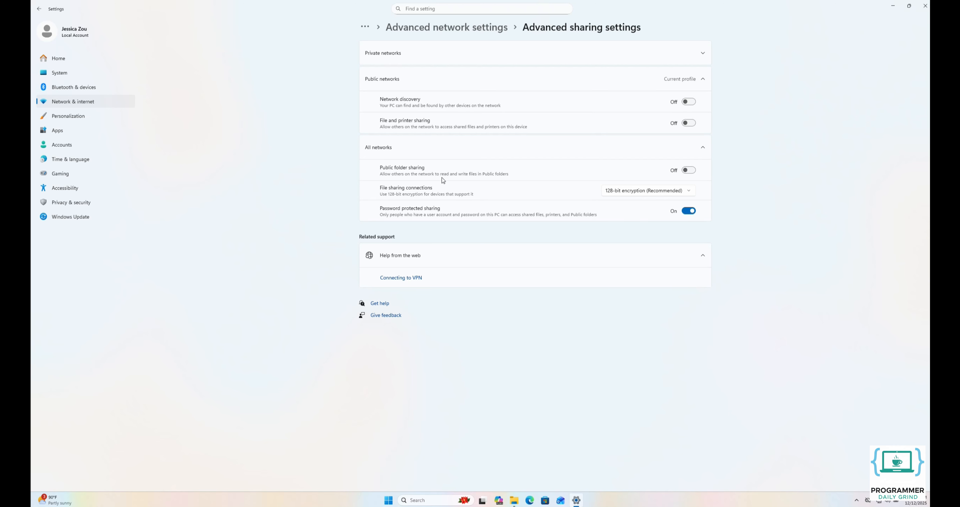
{"action": "left_click", "coordinate": [69, 147]}
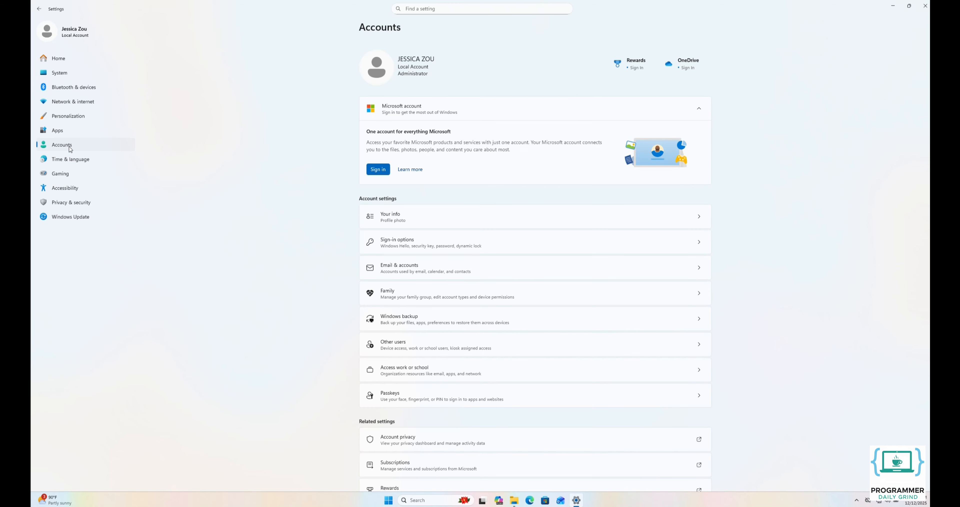
Add an account under Other users without sign-in info or a Microsoft account
{"action": "left_click", "coordinate": [388, 347]}
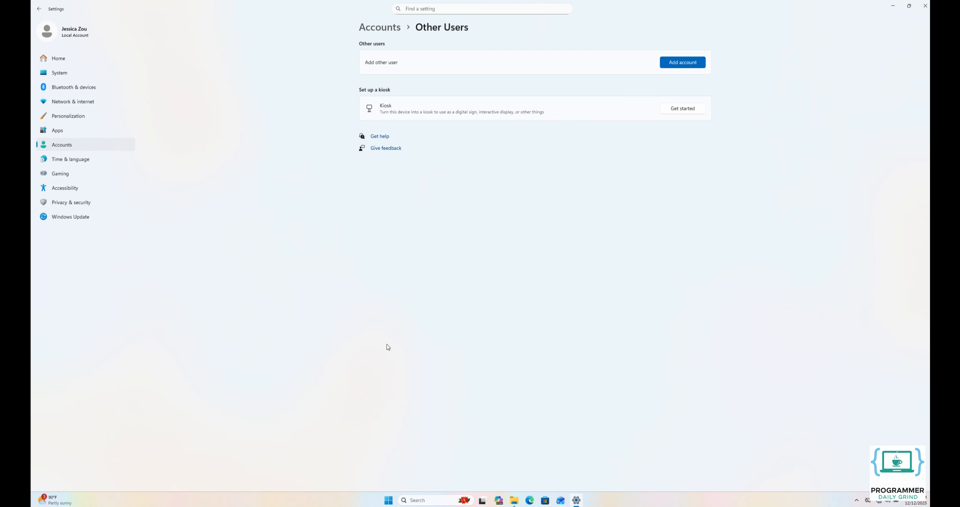
{"action": "left_click", "coordinate": [685, 61]}
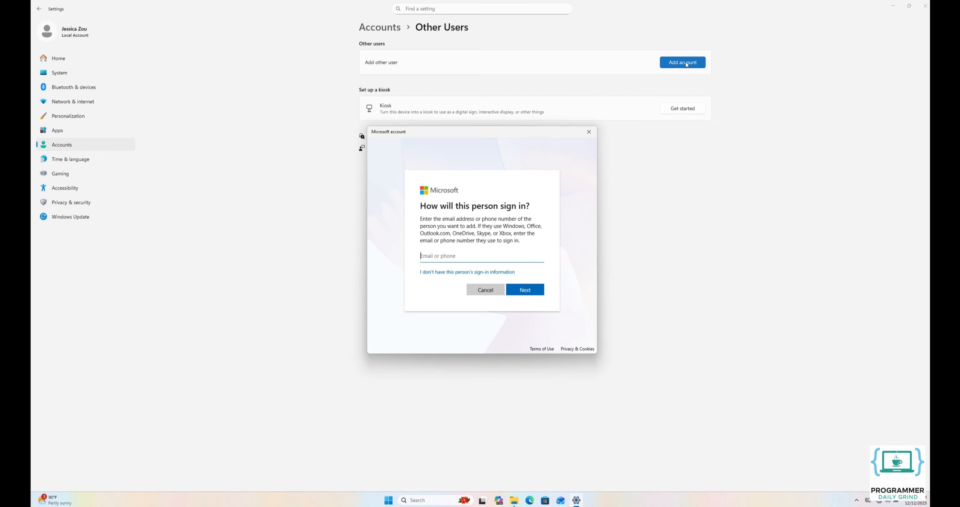
{"action": "left_click", "coordinate": [471, 271]}
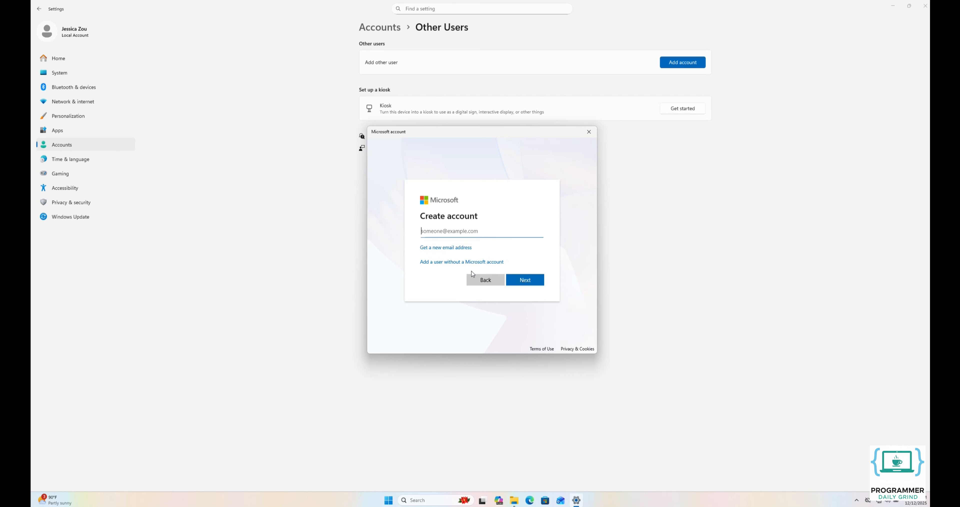
{"action": "left_click", "coordinate": [456, 262]}
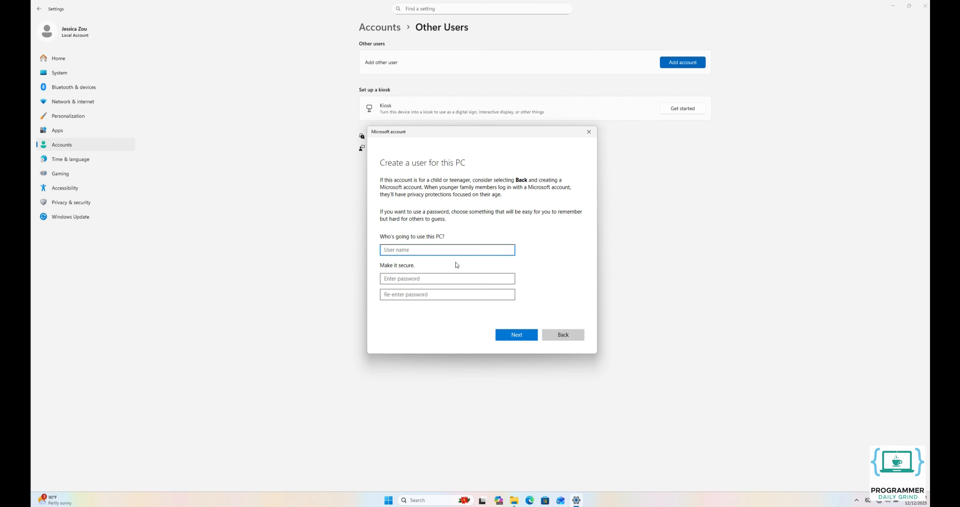
Enter the new local user's name and a password in both password fields
{"action": "type", "text": "jenny"}
{"action": "left_click", "coordinate": [437, 277]}
{"action": "type", "text": "12345678"}
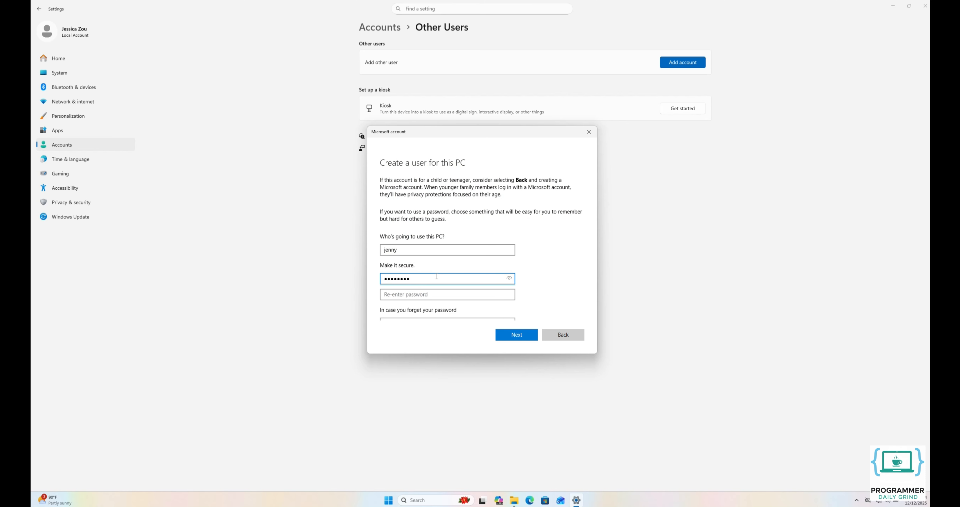
{"action": "left_click", "coordinate": [432, 291]}
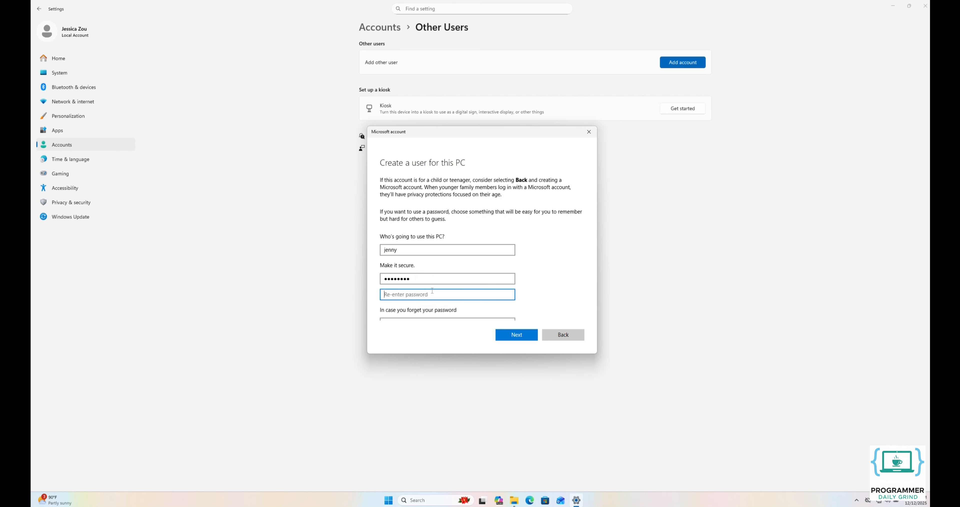
{"action": "type", "text": "123456789"}
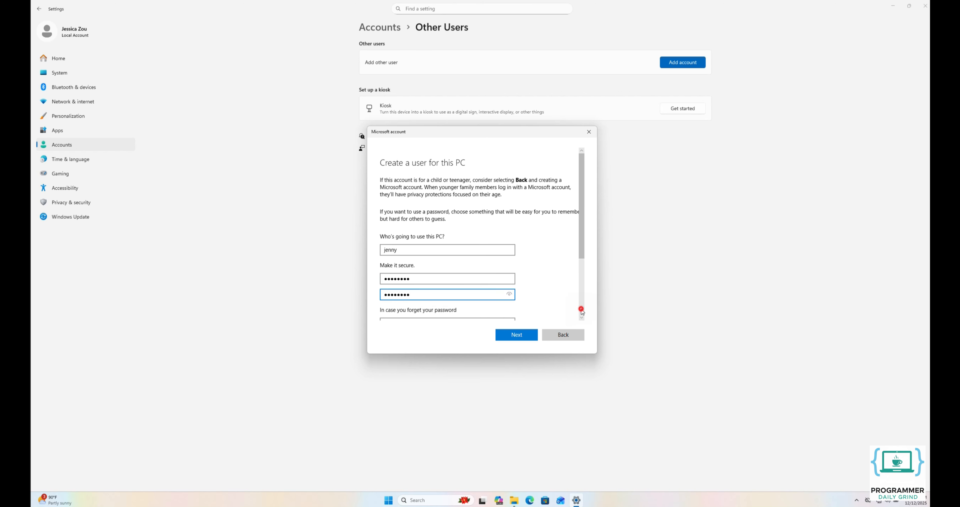
{"action": "left_click", "coordinate": [581, 309]}
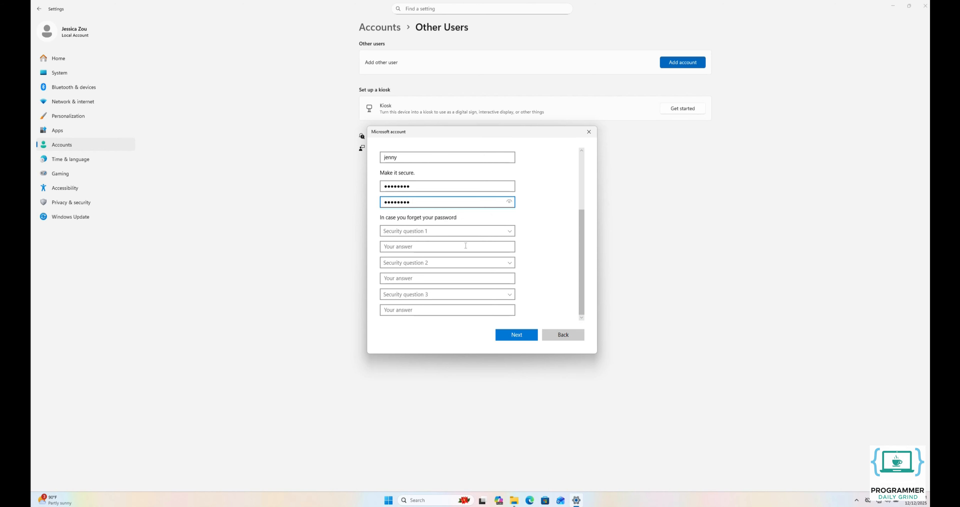
Choose the first-pet's-name and birth-city security questions and type an answer for each
{"action": "left_click", "coordinate": [446, 231]}
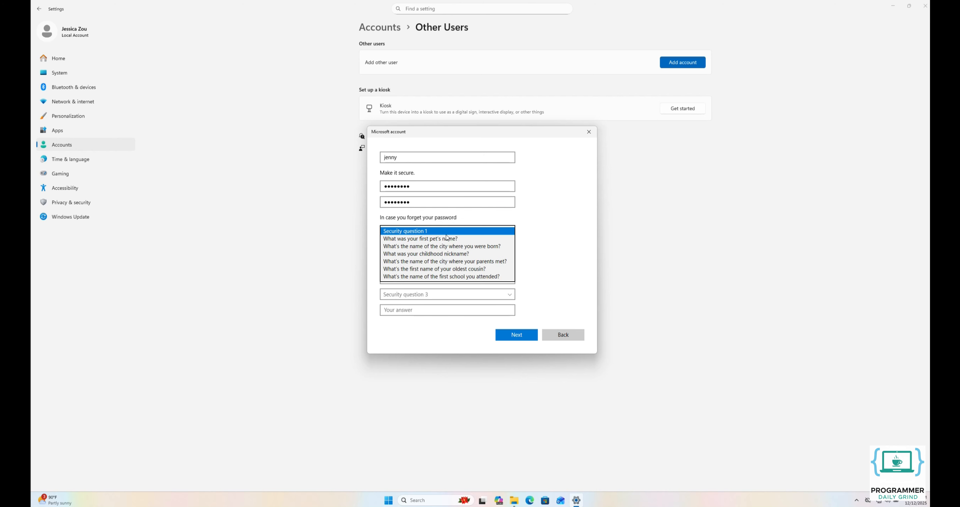
{"action": "left_click", "coordinate": [446, 238]}
{"action": "left_click", "coordinate": [442, 251]}
{"action": "type", "text": "goodboy"}
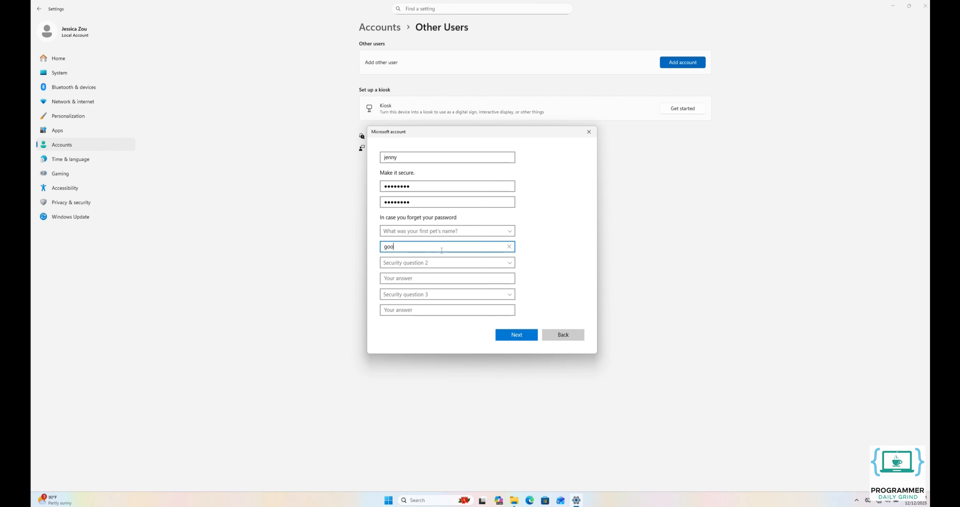
{"action": "left_click", "coordinate": [435, 262]}
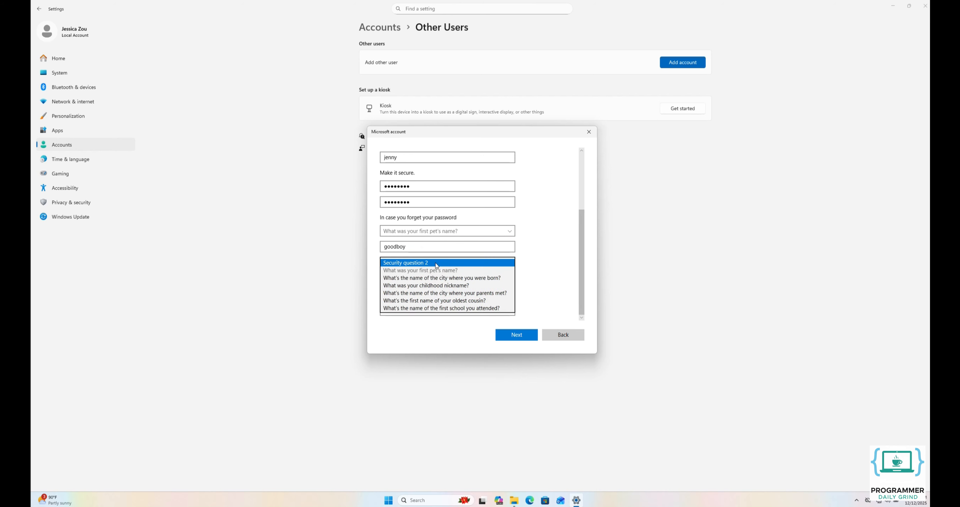
{"action": "left_click", "coordinate": [437, 279]}
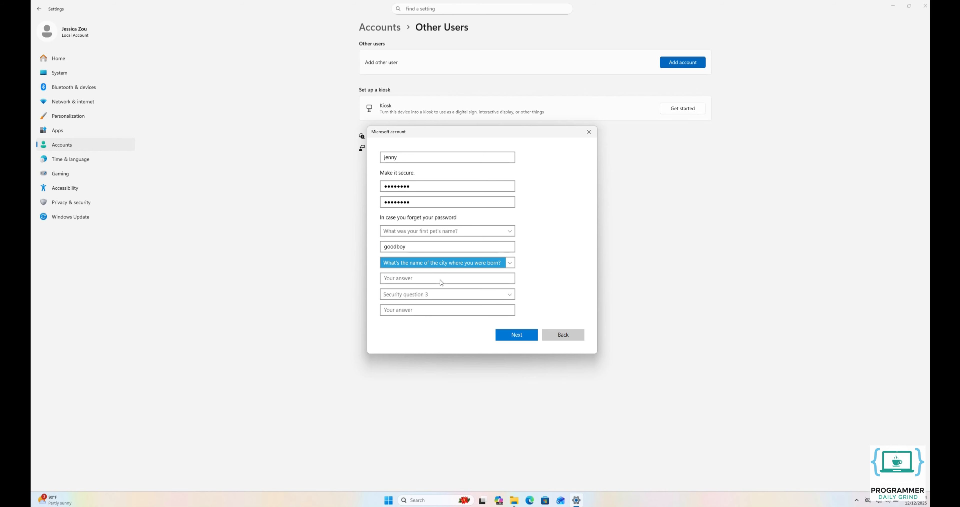
{"action": "left_click", "coordinate": [435, 279]}
{"action": "type", "text": "jakarta"}
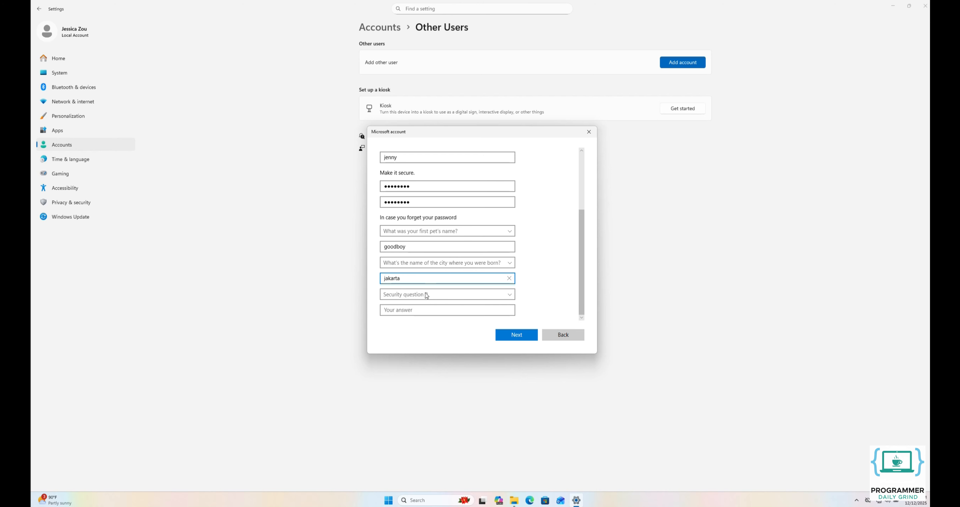
Choose the childhood-nickname third security question, answer it, and create the account
{"action": "left_click", "coordinate": [427, 294]}
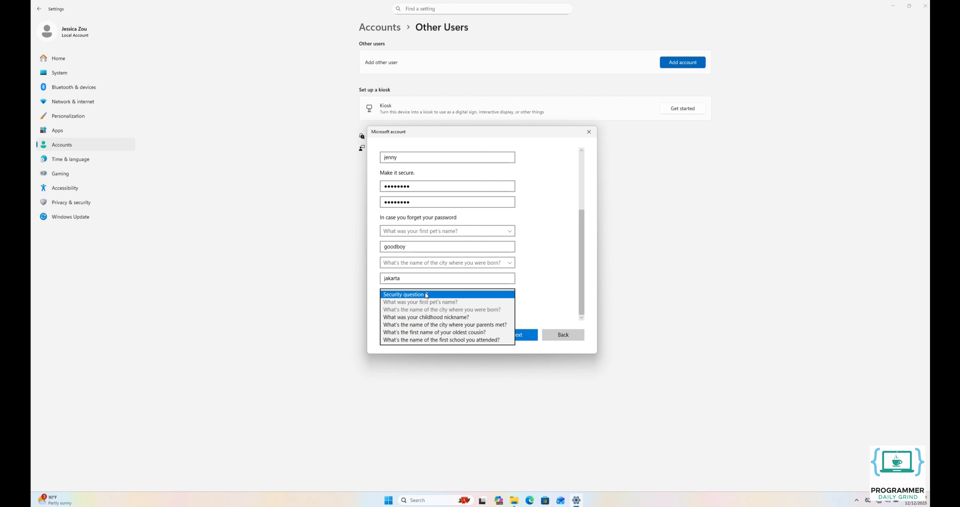
{"action": "left_click", "coordinate": [425, 316]}
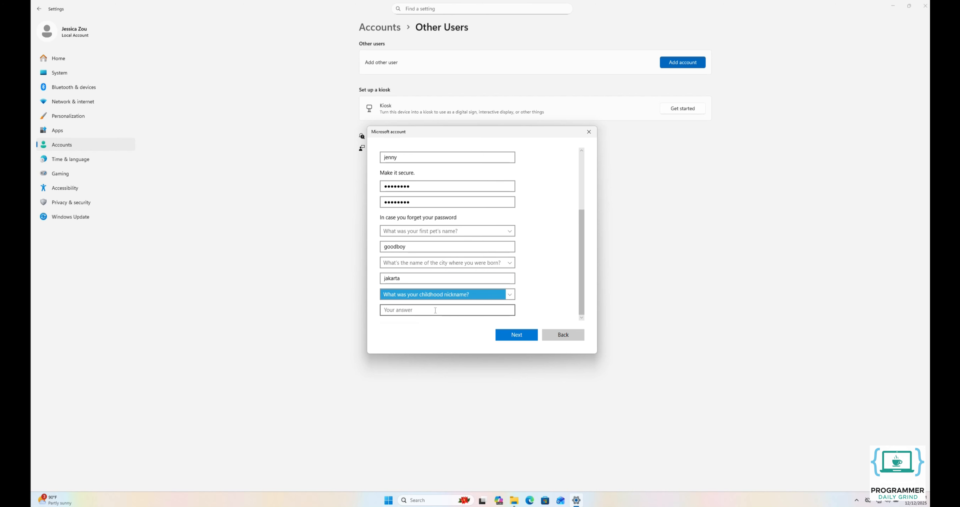
{"action": "left_click", "coordinate": [435, 310]}
{"action": "type", "text": "jessie"}
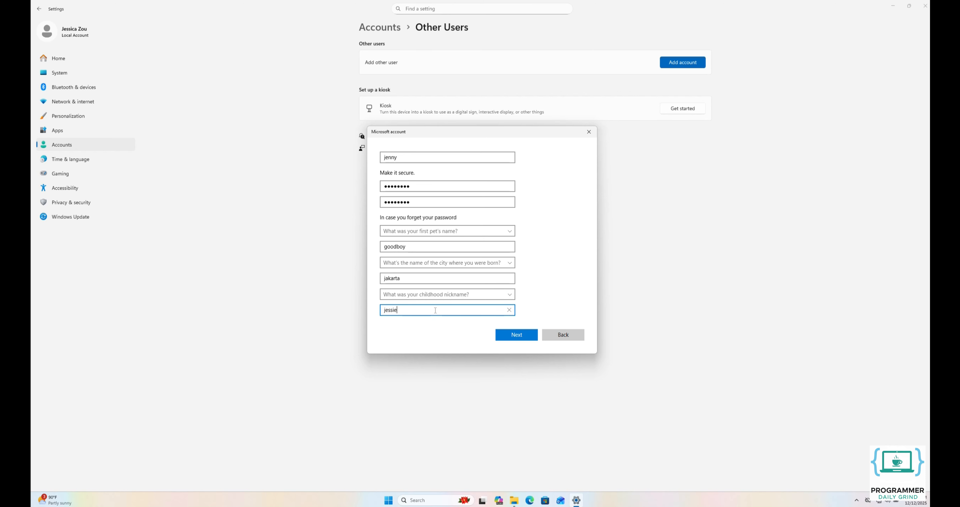
{"action": "left_click", "coordinate": [517, 337]}
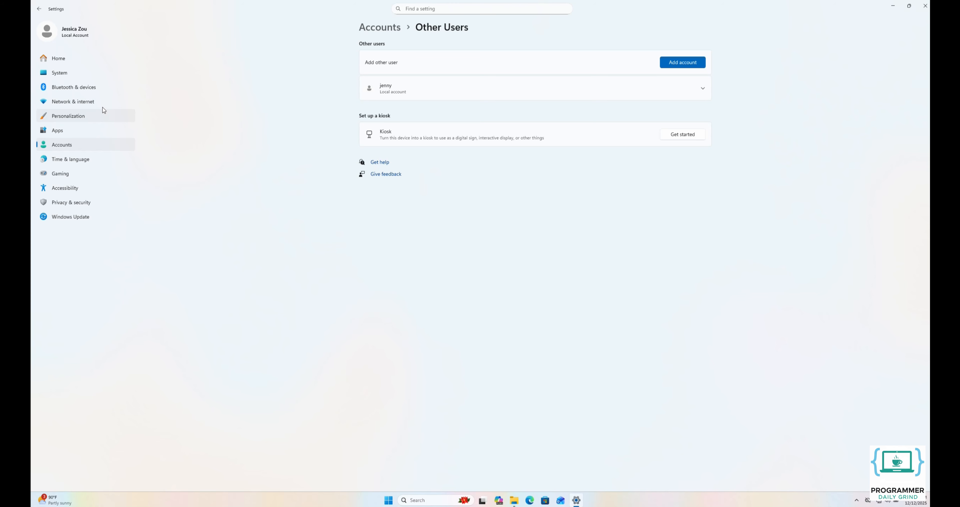
Check the Wi-Fi and Ethernet details to find IPv4 192.168.100.143, then return Home
{"action": "left_click", "coordinate": [84, 104]}
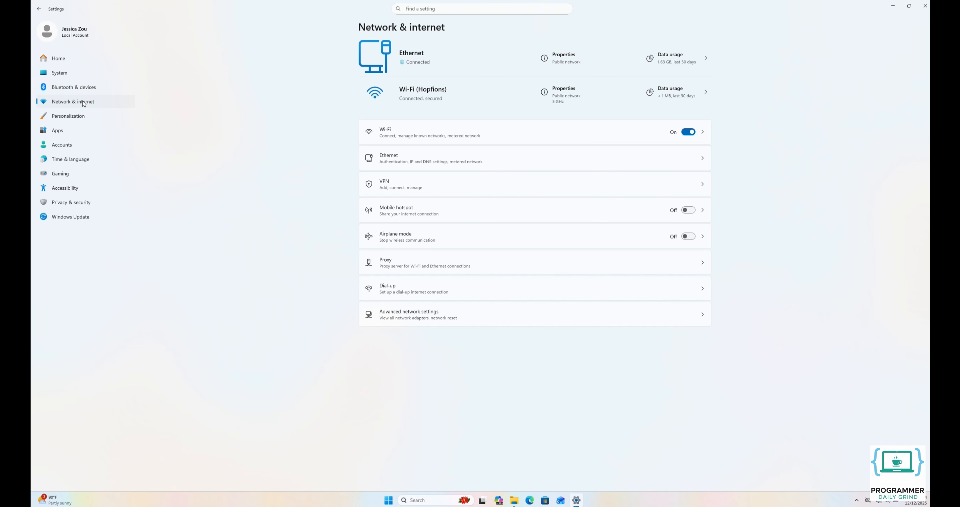
{"action": "left_click", "coordinate": [392, 137]}
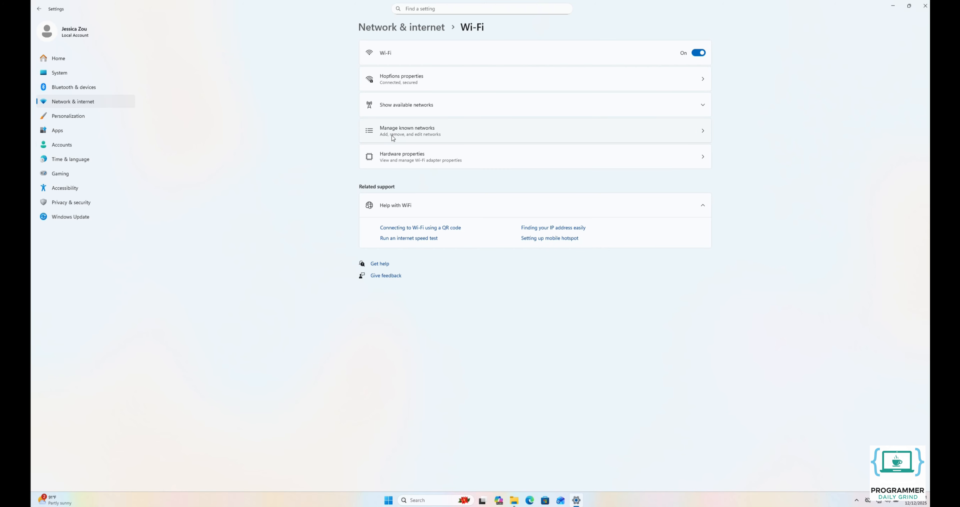
{"action": "left_click", "coordinate": [407, 83]}
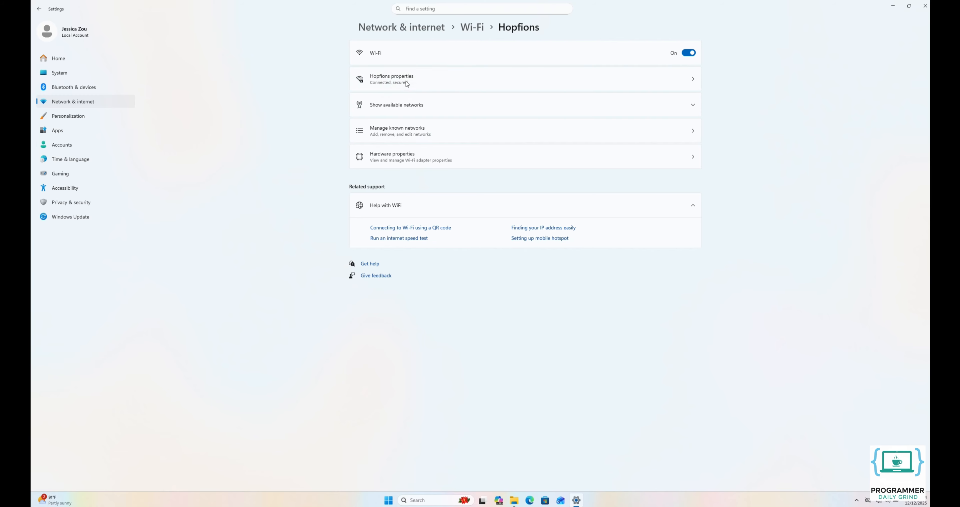
{"action": "left_click", "coordinate": [408, 29]}
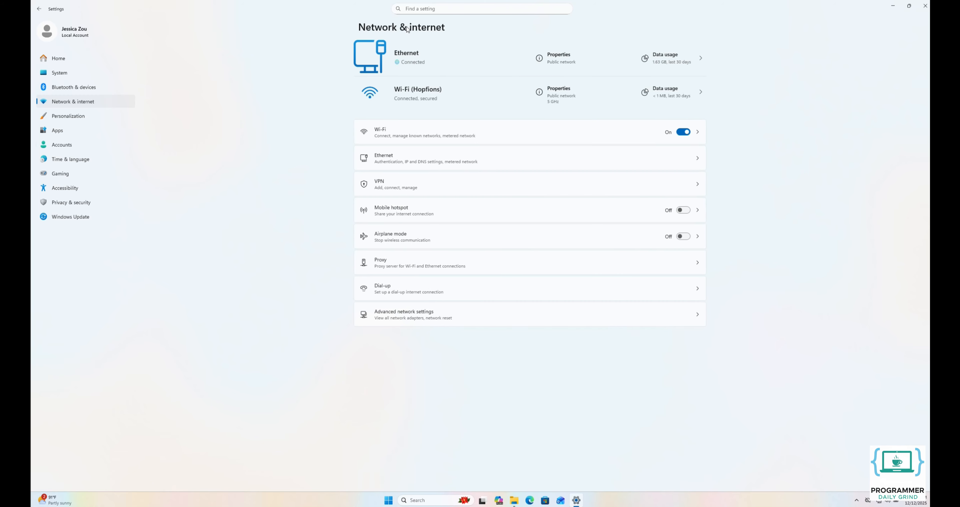
{"action": "left_click", "coordinate": [396, 160]}
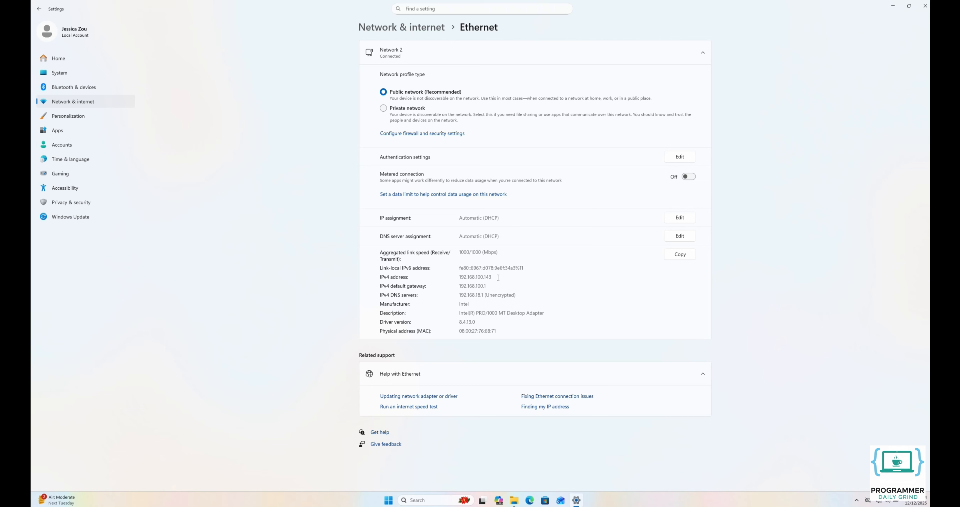
{"action": "left_click", "coordinate": [72, 55]}
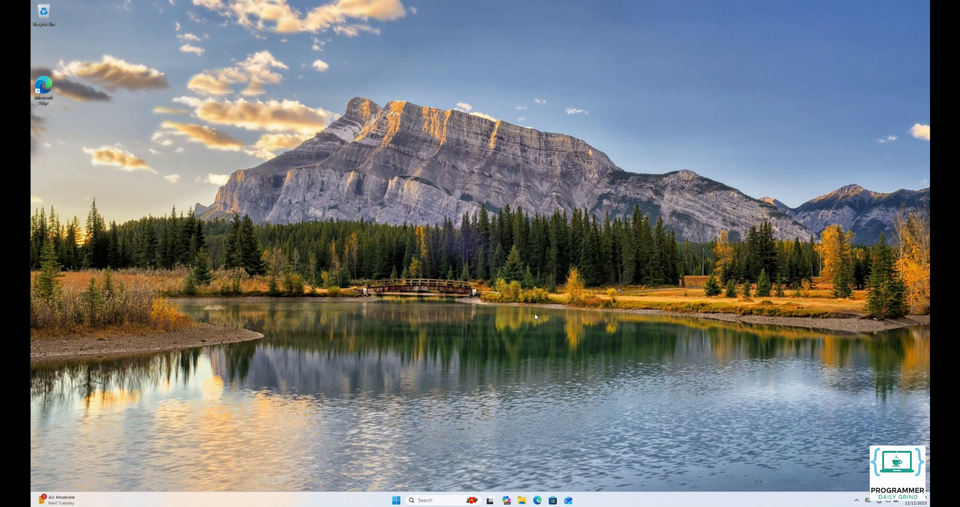
Open File Explorer and go to the network address \\192.168.100.143
{"action": "left_click", "coordinate": [520, 499]}
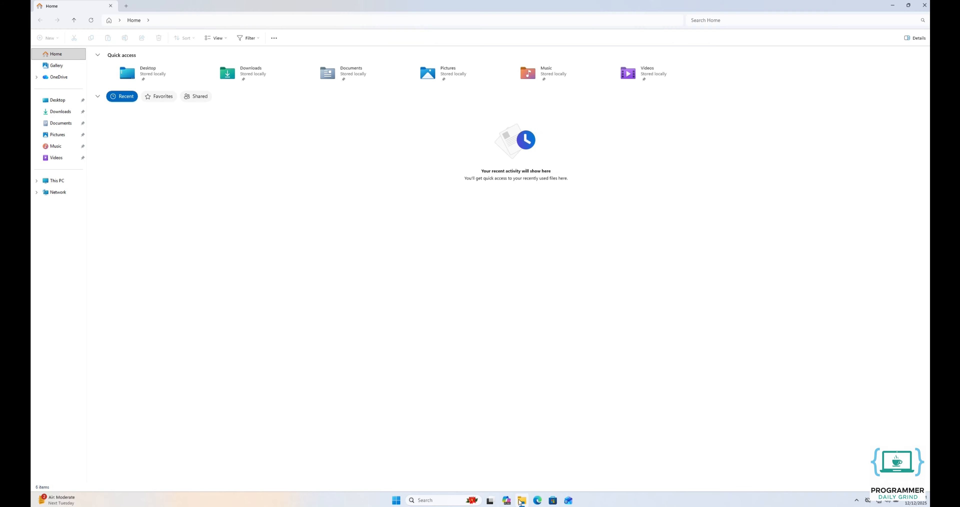
{"action": "left_click", "coordinate": [226, 22]}
{"action": "type", "text": "\\192.168.100.143"}
{"action": "key", "text": "Return"}
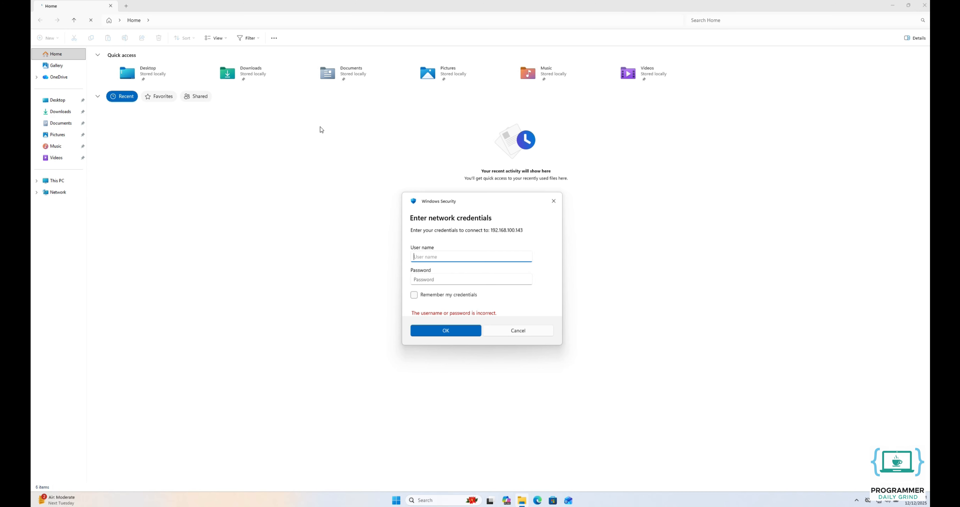
Sign in with the new local user's name and password, then open the Shared Files folder
{"action": "type", "text": "jenny"}
{"action": "left_click", "coordinate": [440, 277]}
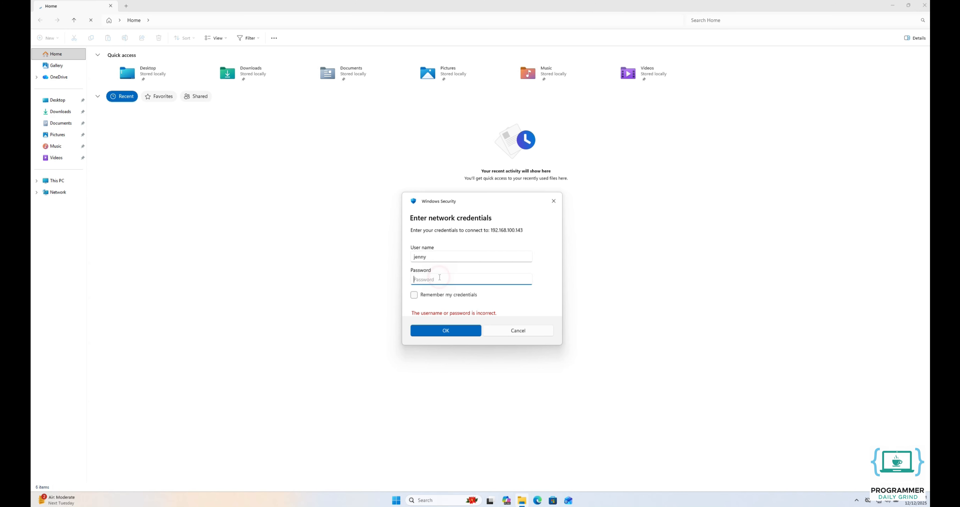
{"action": "type", "text": "•••••••••"}
{"action": "left_click", "coordinate": [434, 330]}
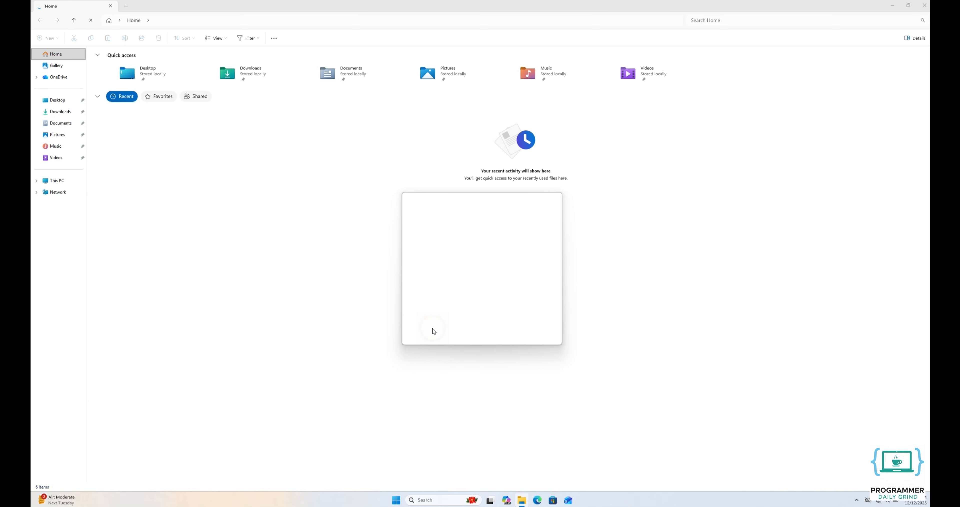
{"action": "double_click", "coordinate": [119, 60]}
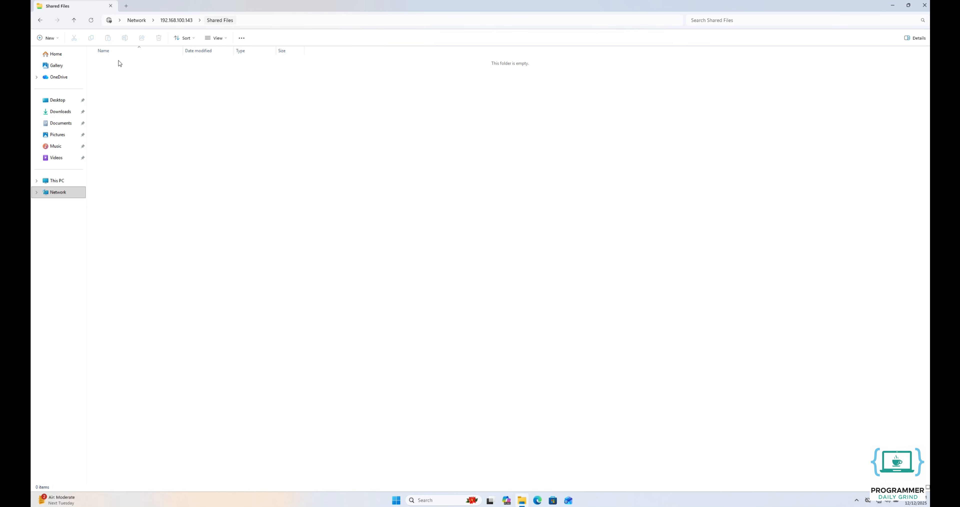
Go to the share by computer name at \\DESKTOP-PQJ4VA
{"action": "left_click", "coordinate": [255, 22]}
{"action": "type", "text": "\\\\DESKTOP-"}
{"action": "type", "text": "PQJ4VA"}
{"action": "key", "text": "Return"}
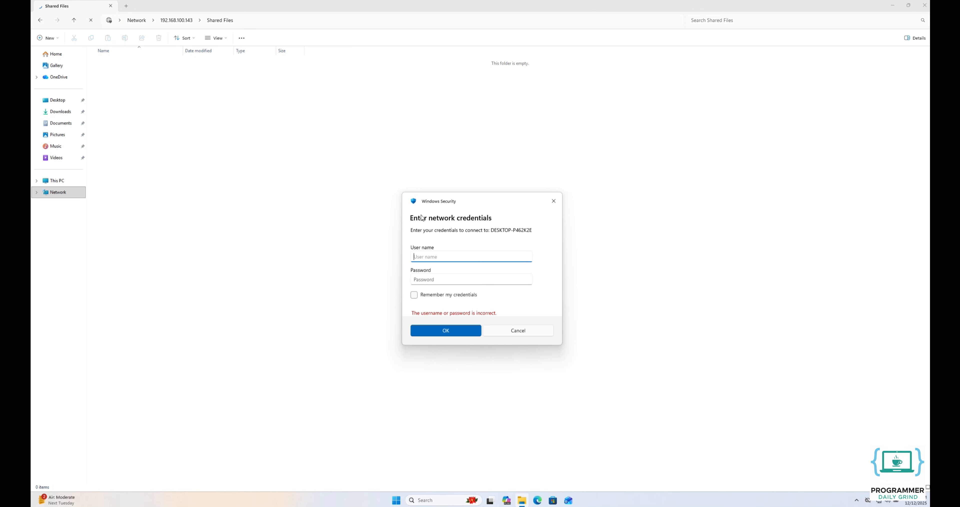
Fill in the new user's name and password in the Windows Security prompt
{"action": "type", "text": "jenny"}
{"action": "left_click", "coordinate": [442, 277]}
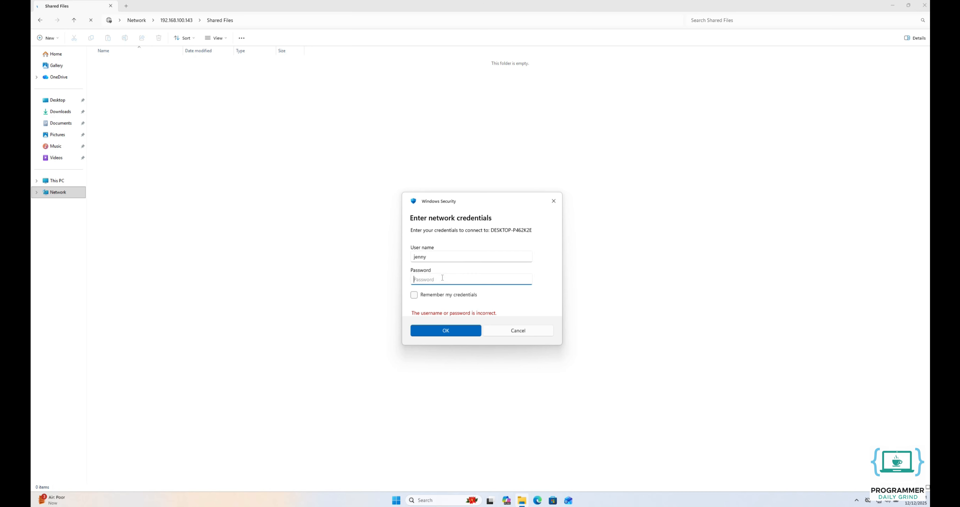
{"action": "type", "text": "********"}
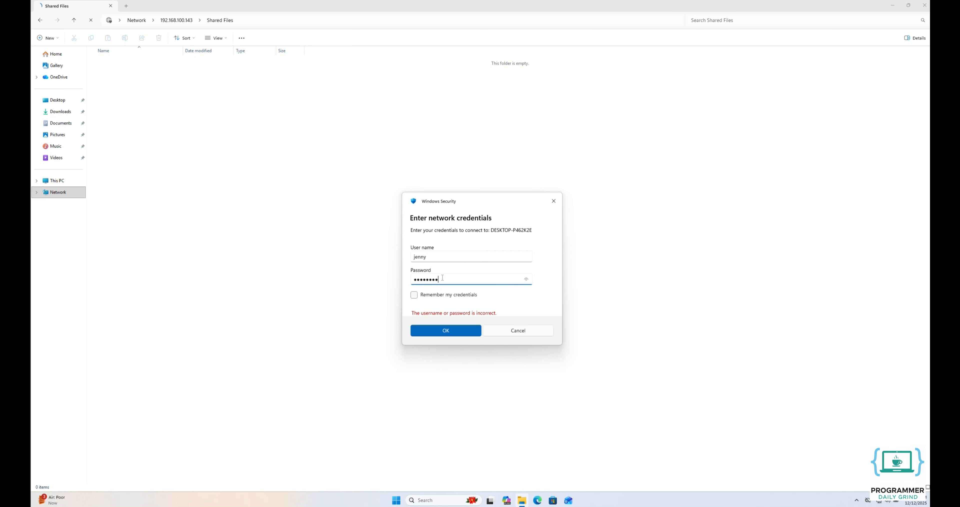